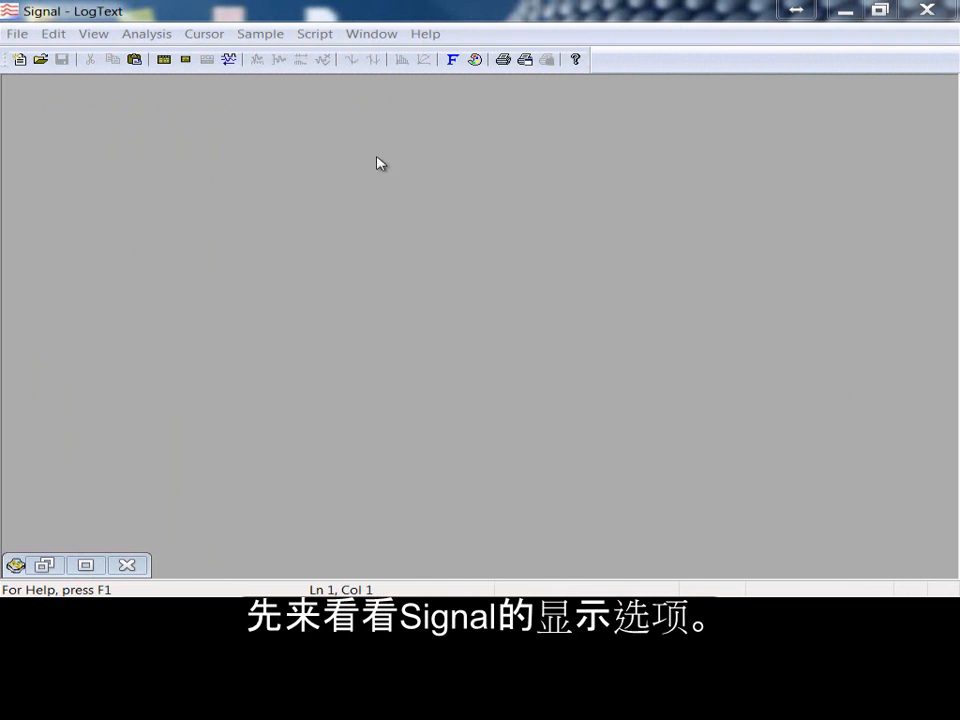
Step: Open the recent data file Actions and overlay channel 2 on channel 1
left_click(19, 34)
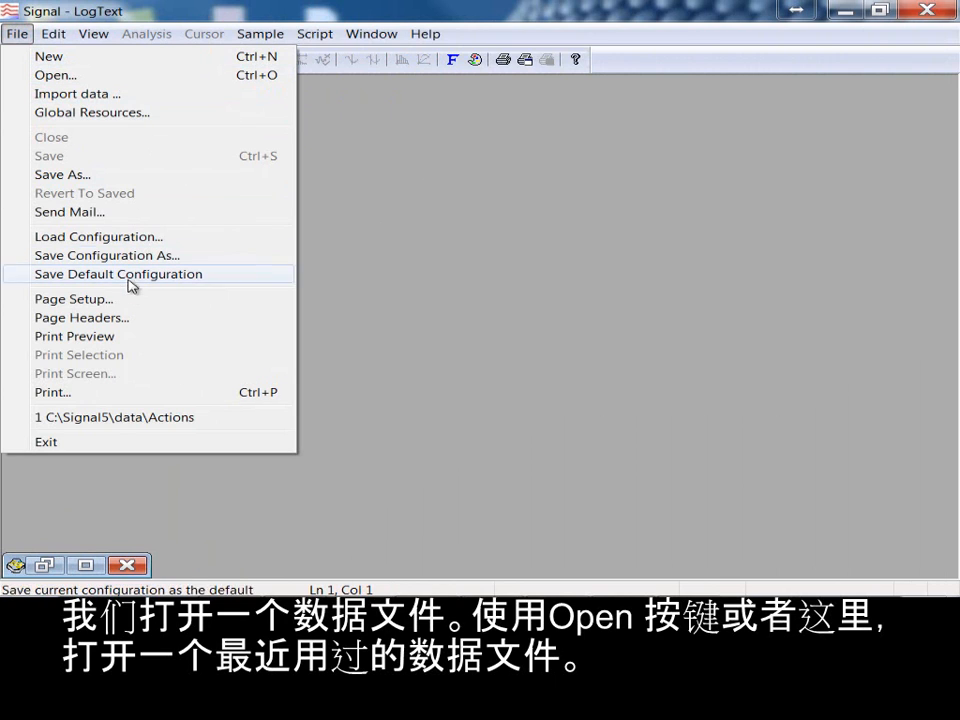
left_click(143, 418)
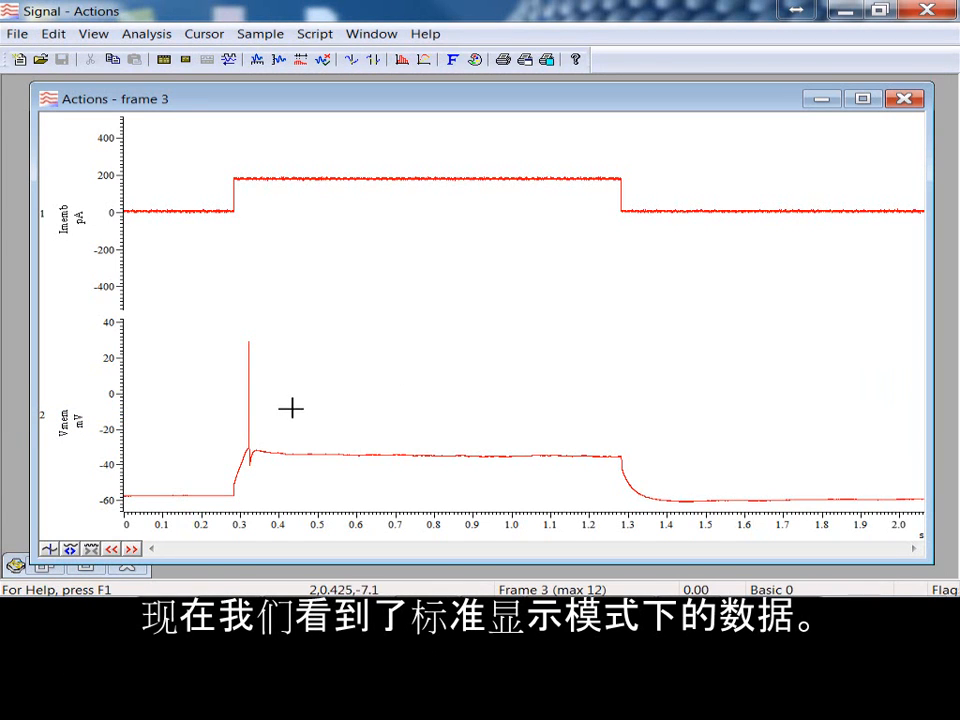
mouse_move(112, 499)
left_mouse_down()
mouse_move(110, 472)
mouse_move(112, 500)
left_mouse_up()
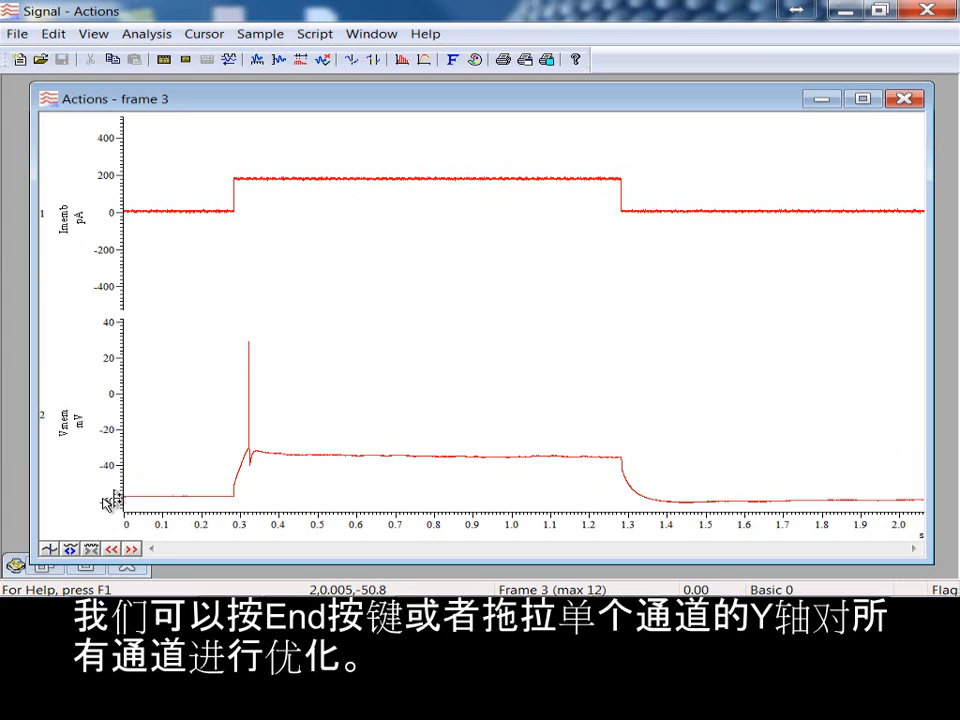
left_click_drag(45, 425, 54, 233)
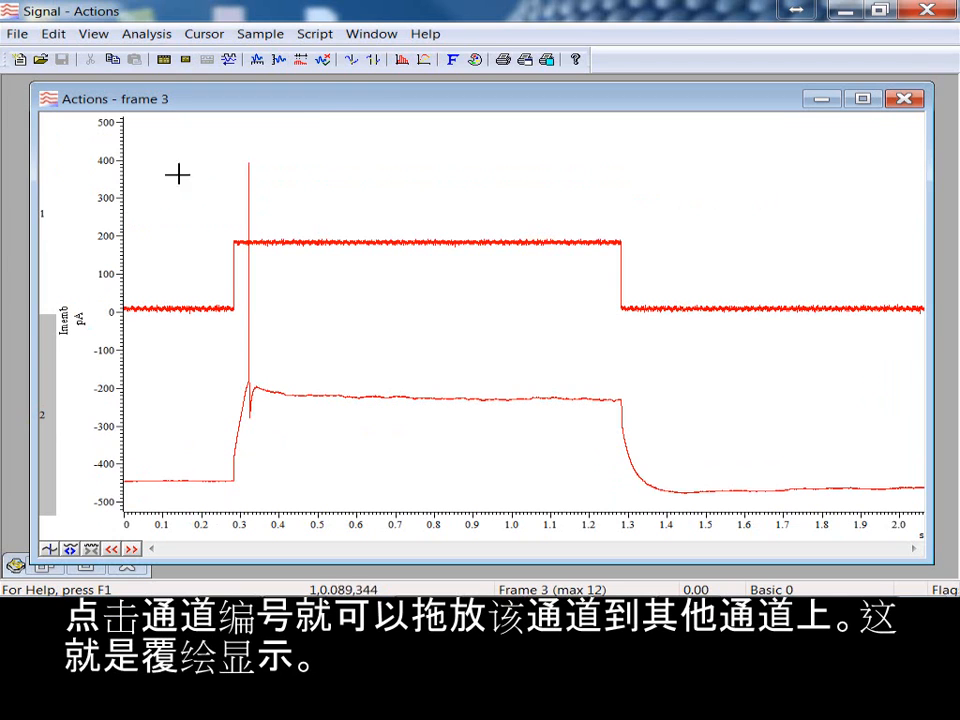
Step: Set the primary colour of channel 2 Vmem to dark green
left_click(474, 60)
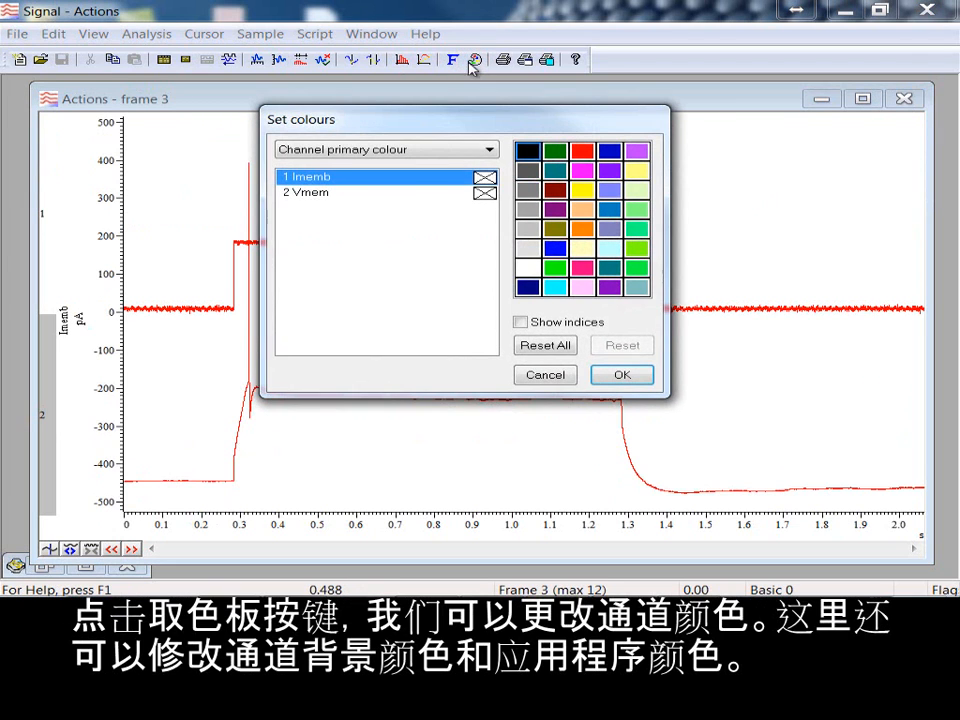
left_click(340, 195)
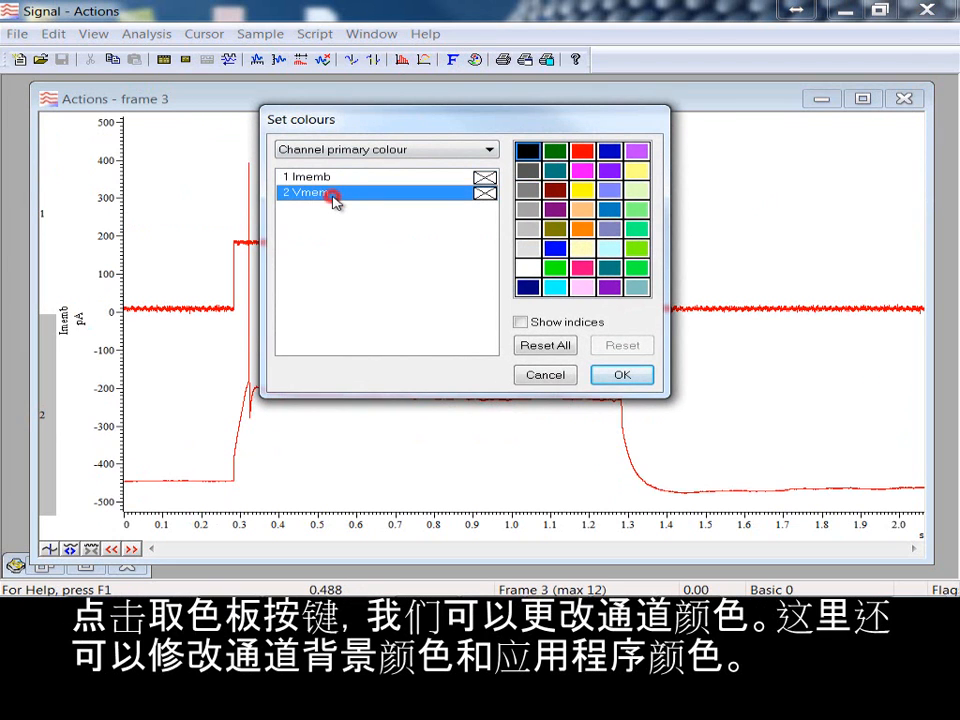
left_click(556, 152)
left_click(621, 376)
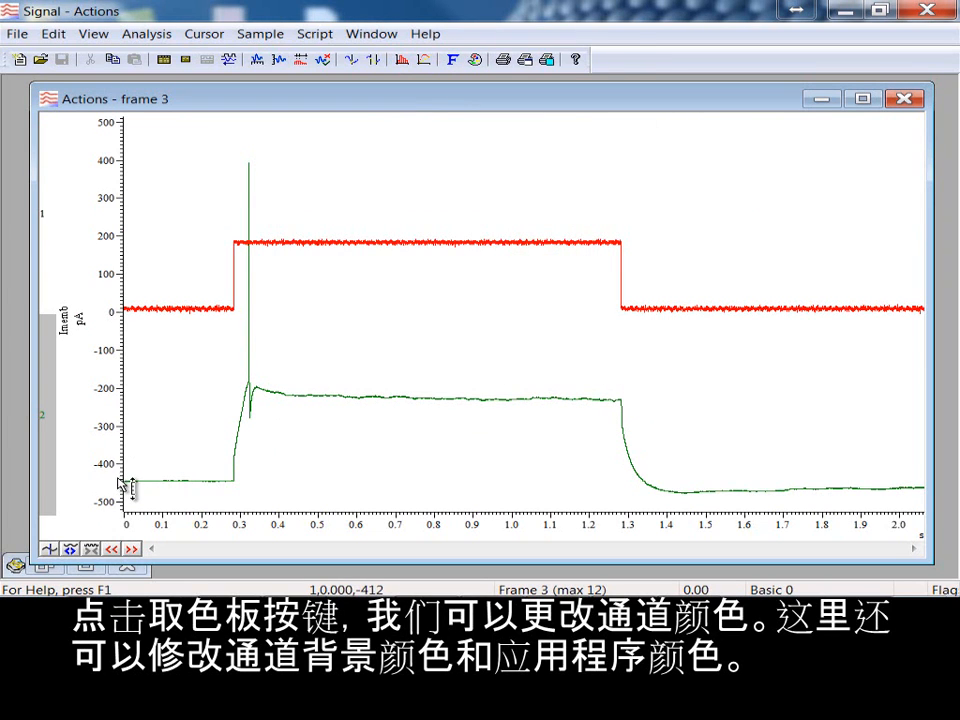
Step: Shift the overlaid channels' Y axis slightly and turn on Lock axes in the Y range settings for channel 1 Imemb
mouse_move(120, 489)
left_mouse_down()
mouse_move(124, 459)
mouse_move(133, 463)
mouse_move(129, 482)
left_mouse_up()
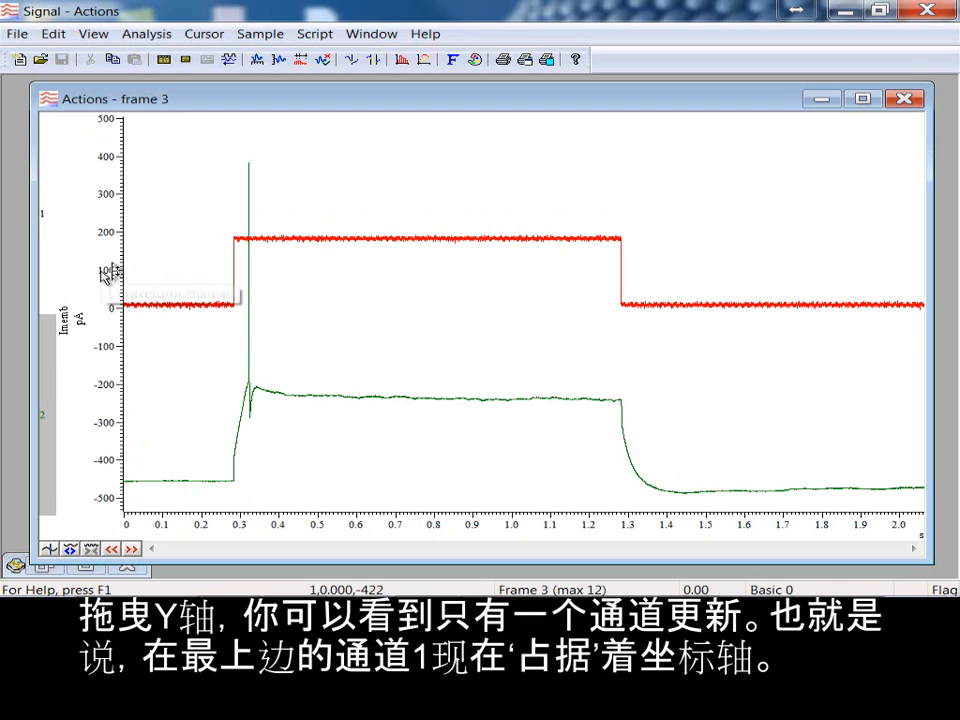
double_click(121, 404)
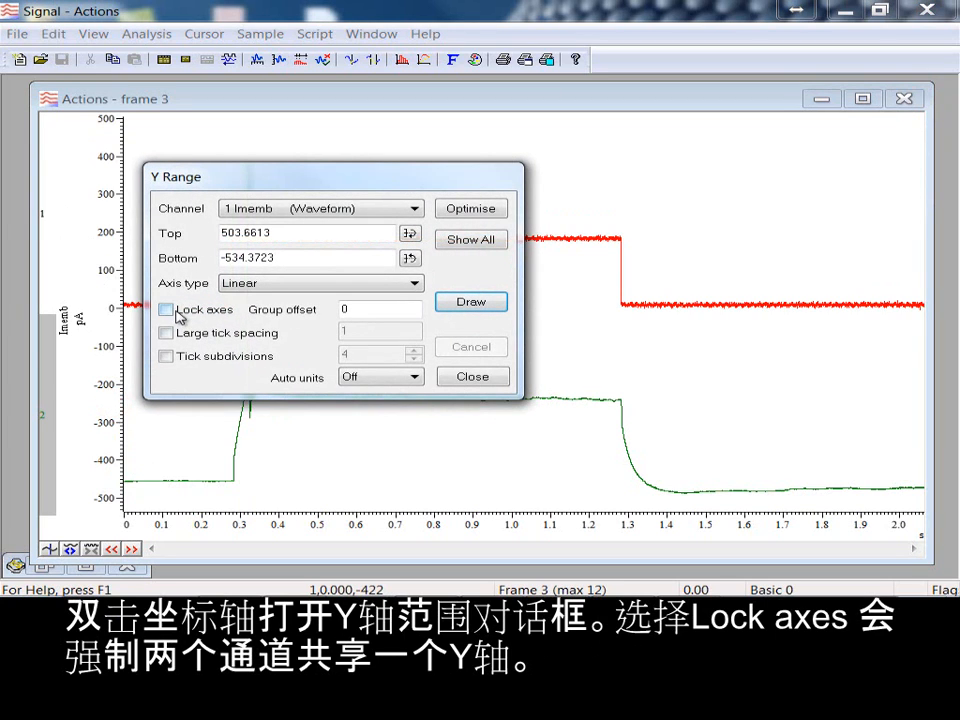
left_click(176, 312)
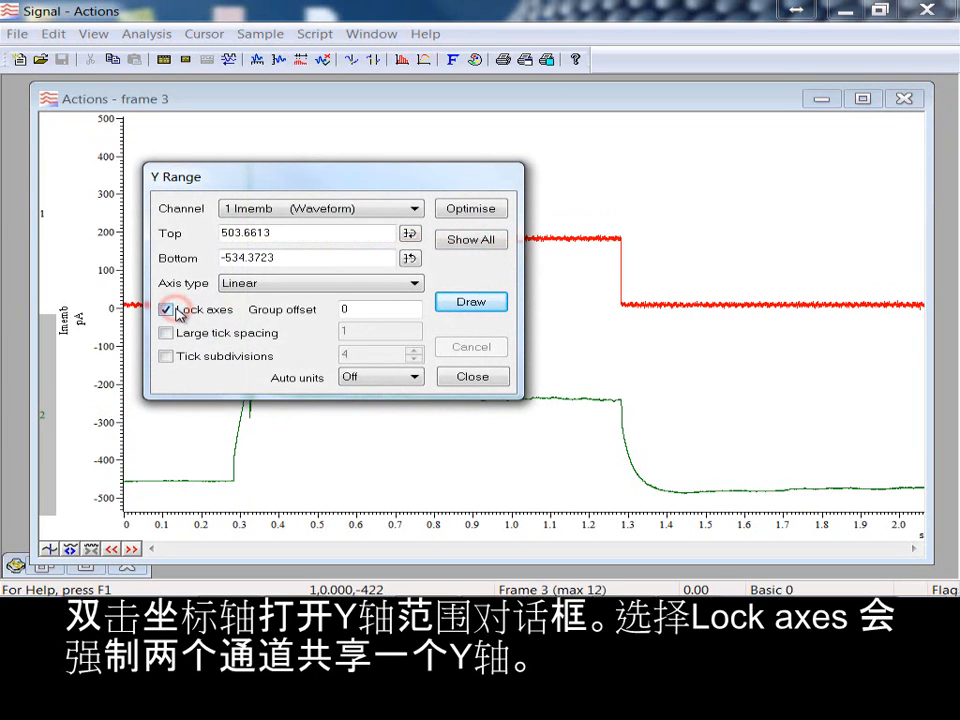
left_click(478, 302)
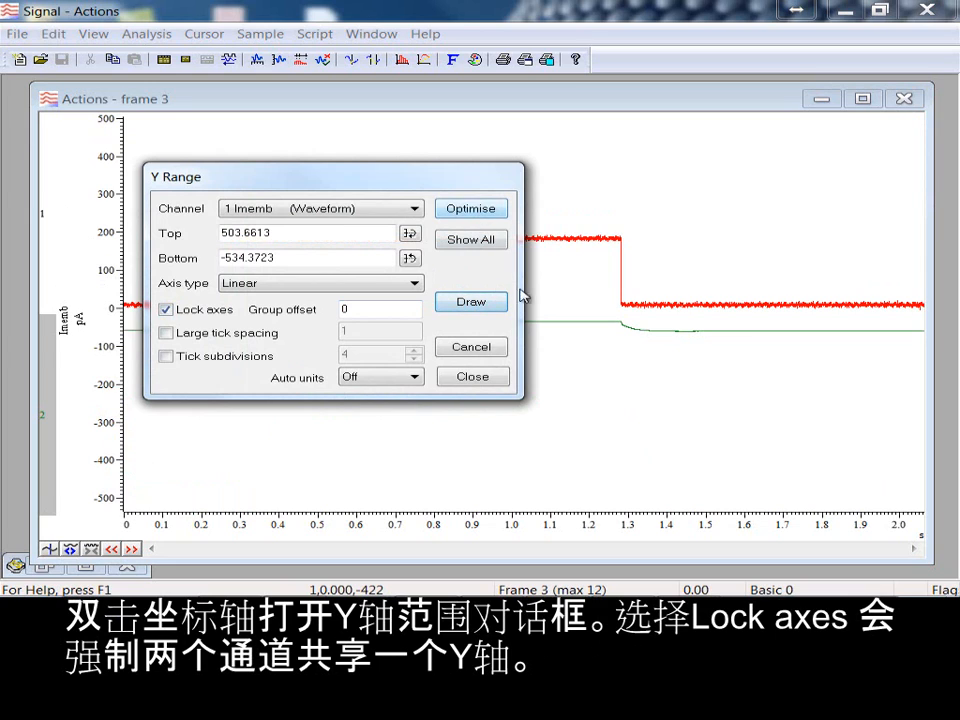
left_click(484, 378)
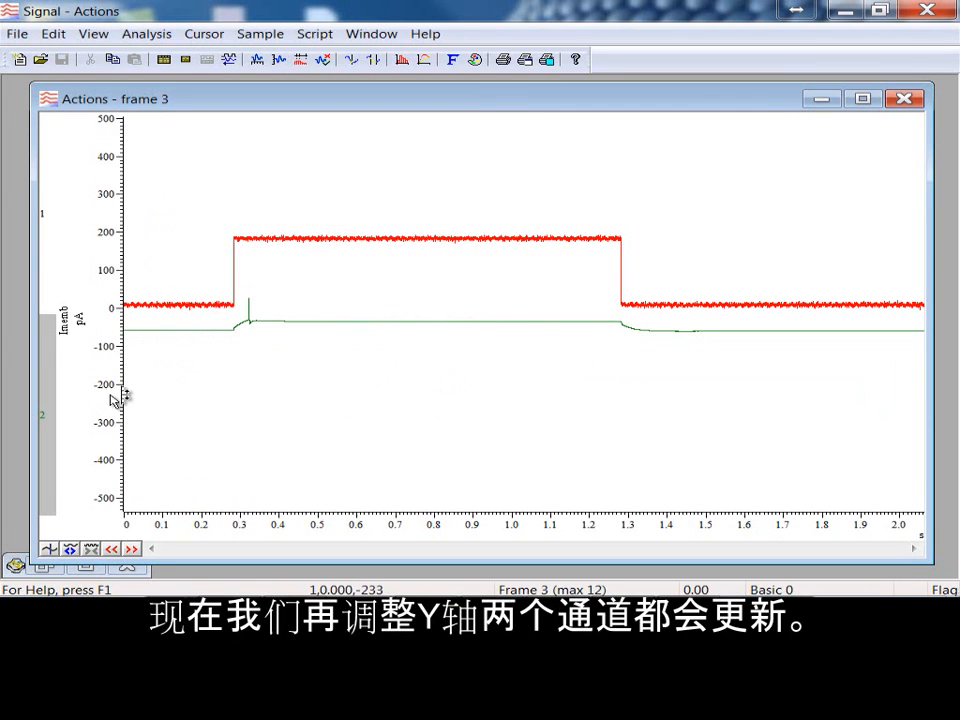
Step: Rescale the shared Y axis to about -125 to 200 pA, and separate channel 2 from the overlay, placing it above channel 1
left_click_drag(128, 396, 127, 354)
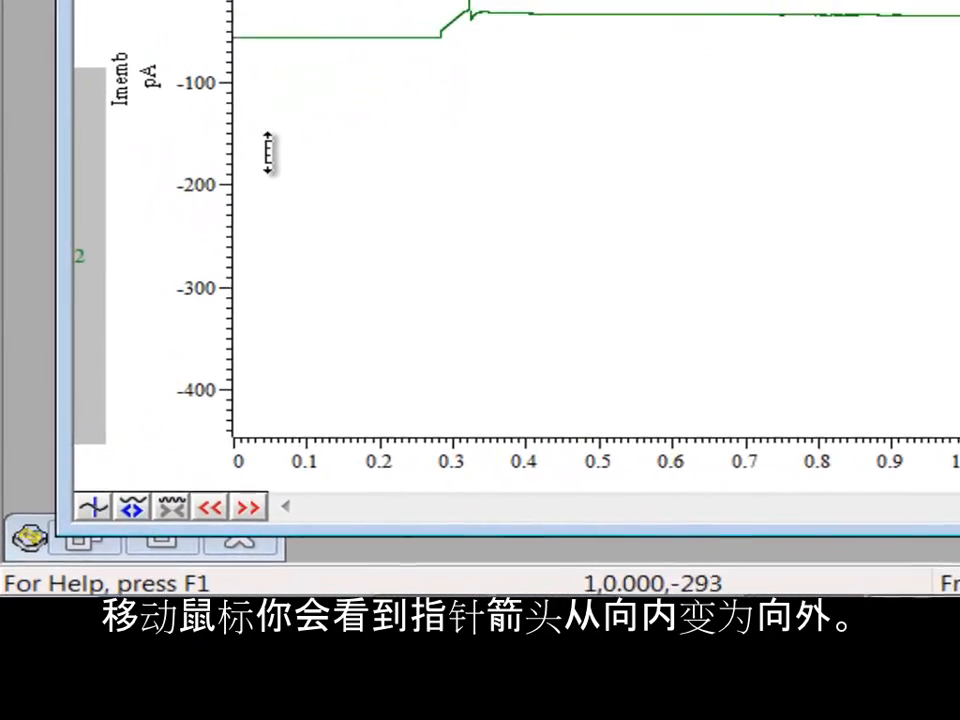
left_click_drag(267, 152, 256, 335)
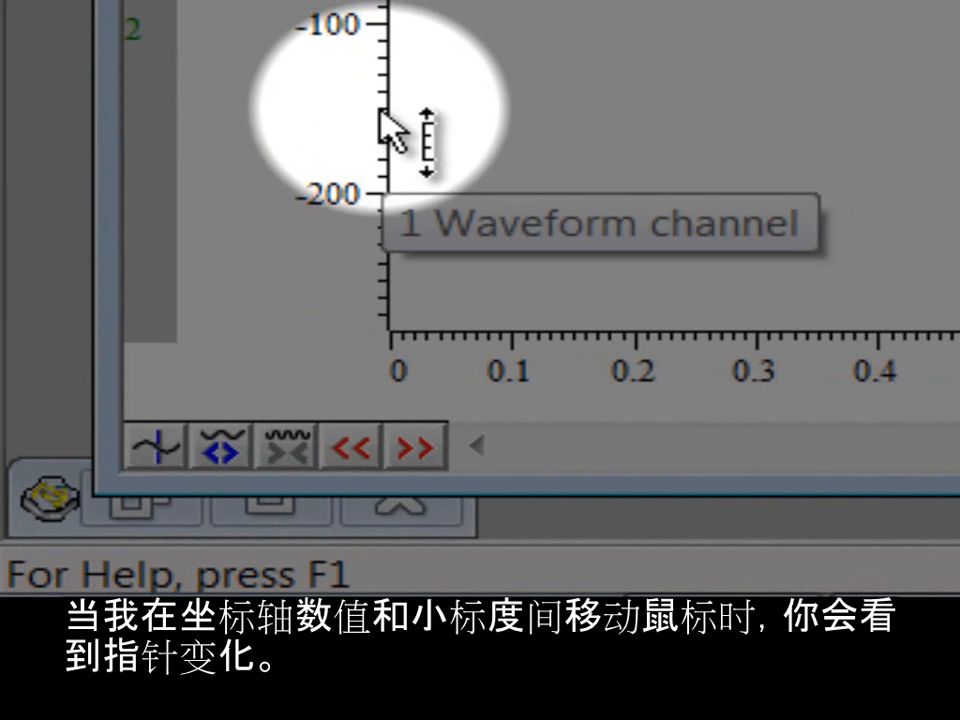
left_click_drag(370, 110, 290, 416)
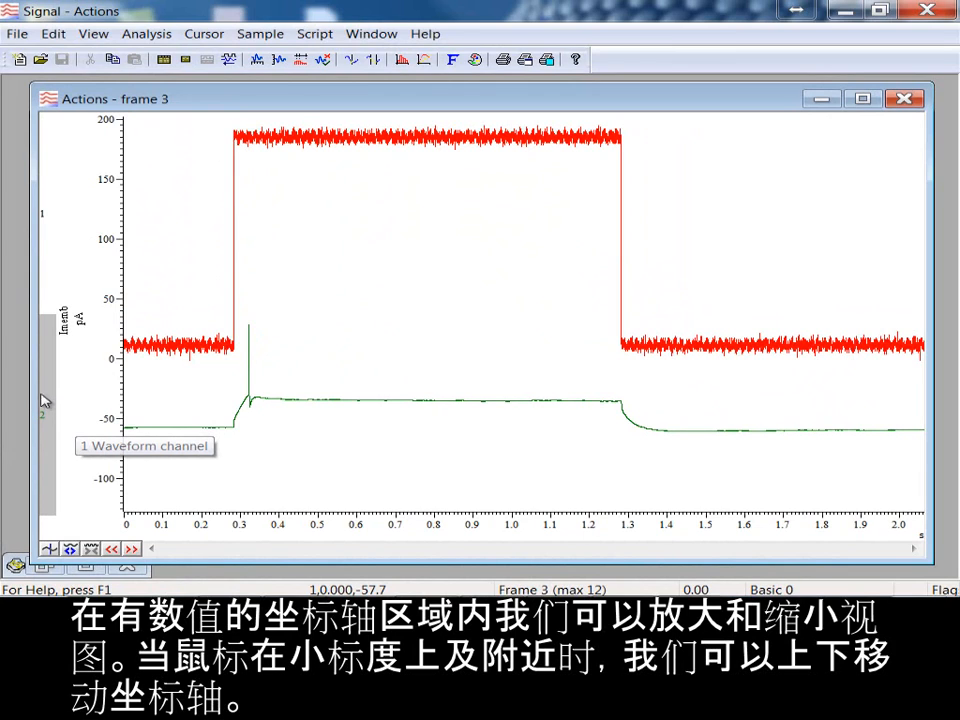
left_click_drag(47, 416, 55, 132)
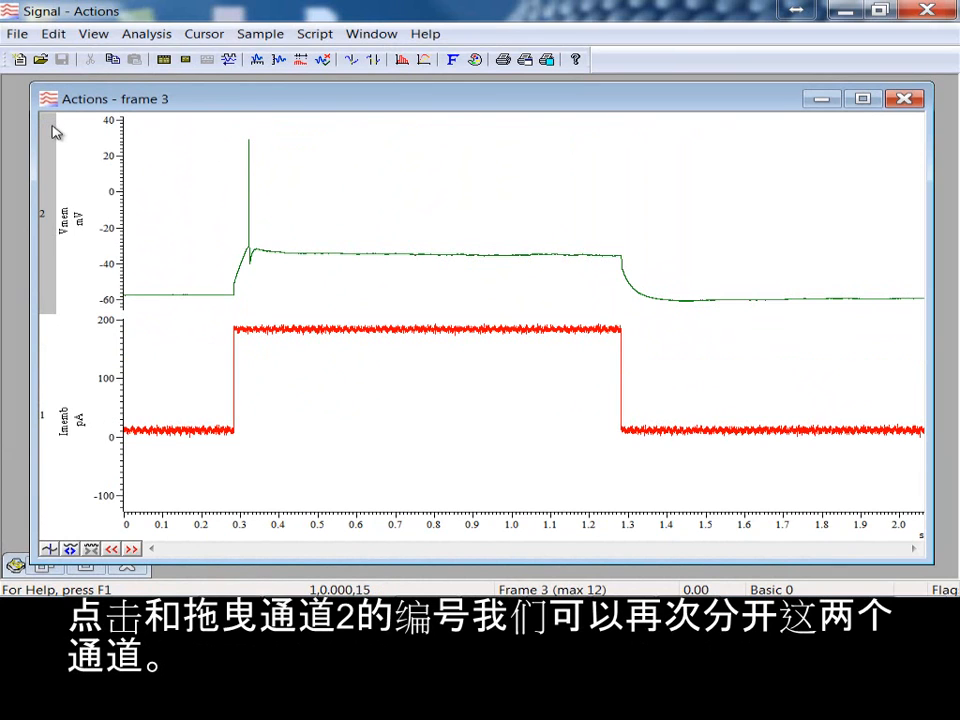
Step: Enlarge channel 2 to fill the data view and turn on Overdraw frames
double_click(340, 261)
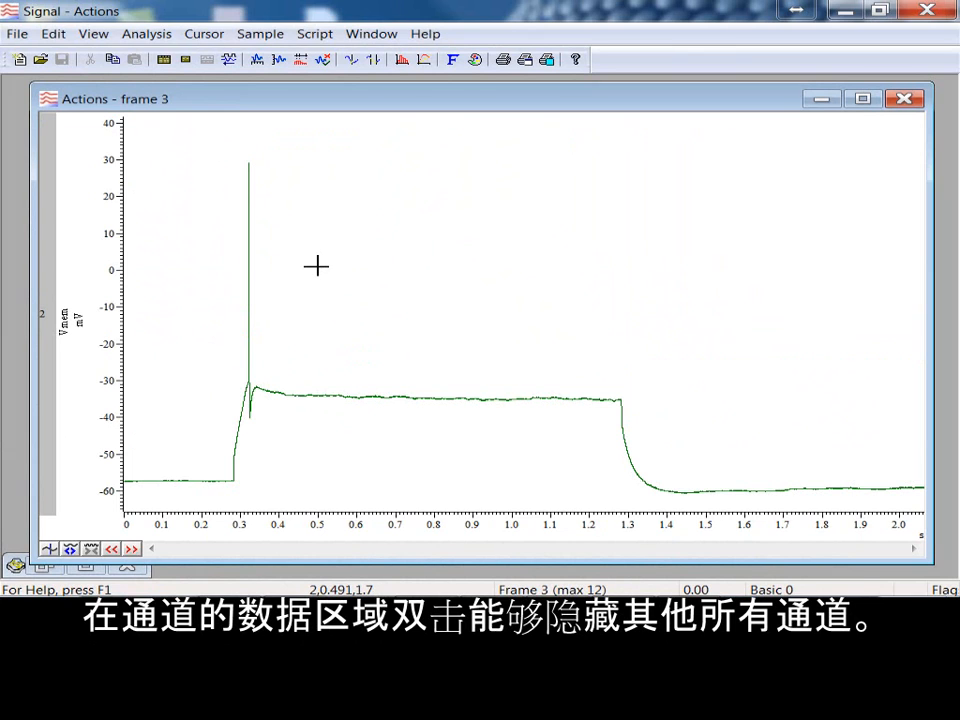
left_click(91, 34)
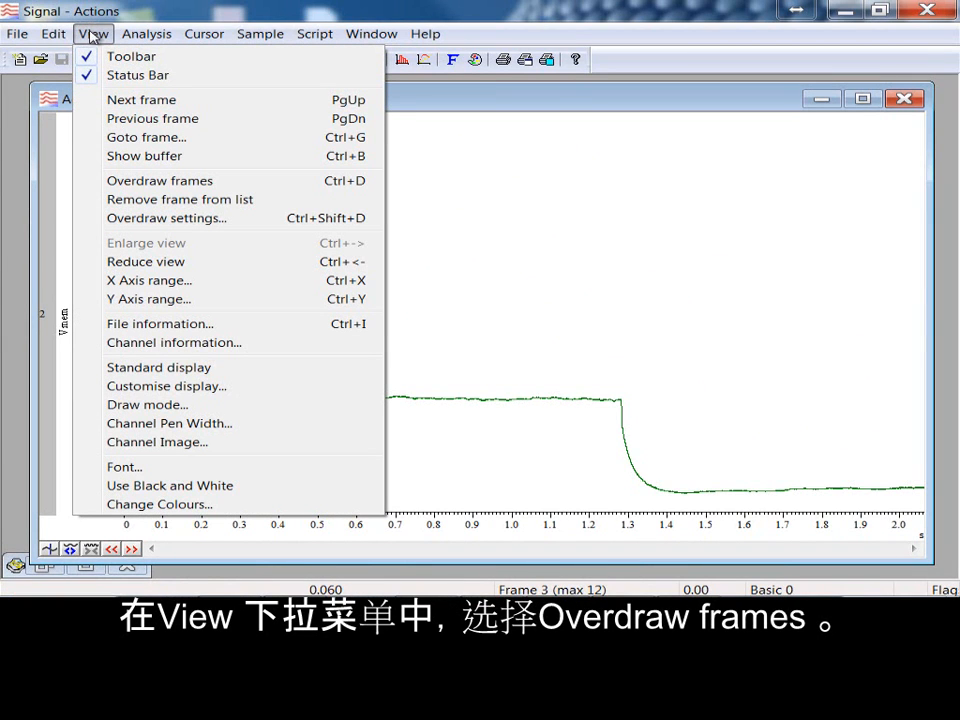
left_click(167, 182)
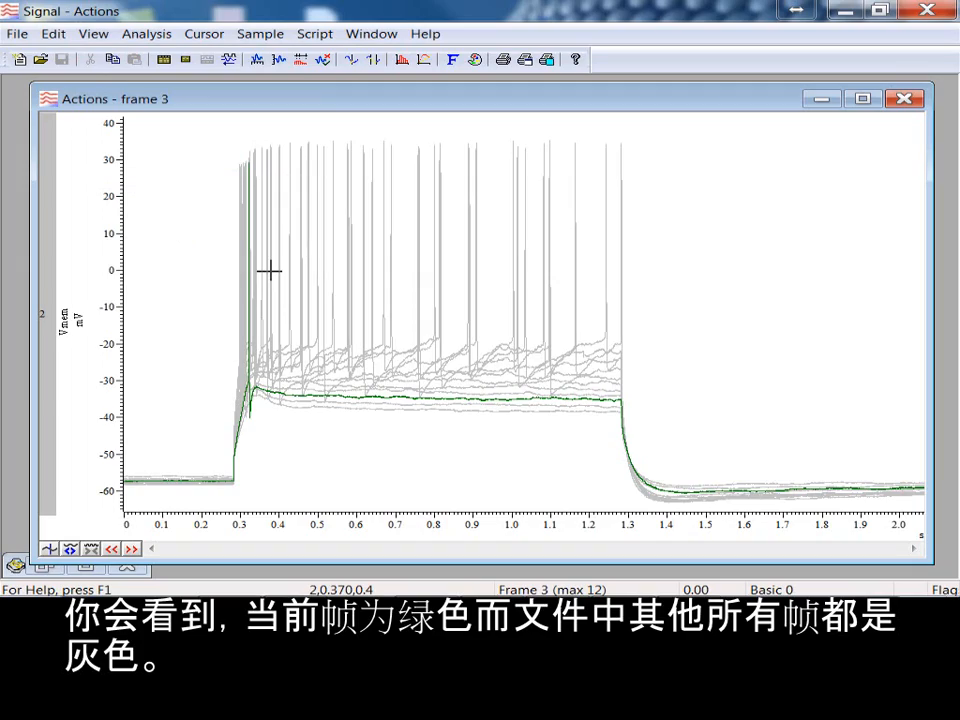
Step: Open the overdraw settings, review the frame subset choices and select All frames
left_click(95, 33)
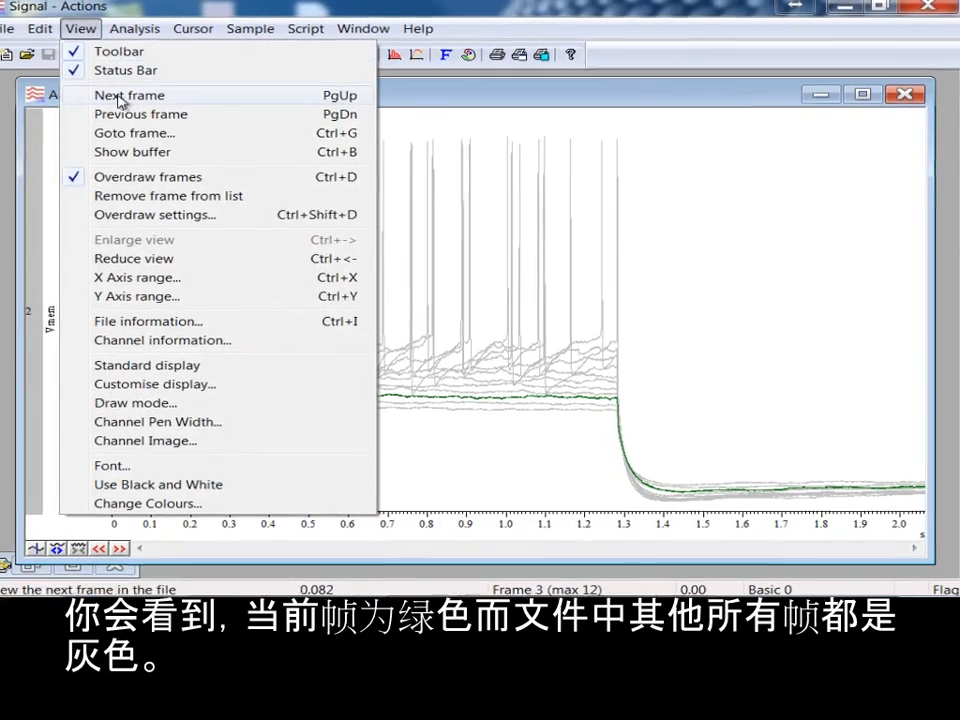
left_click(155, 214)
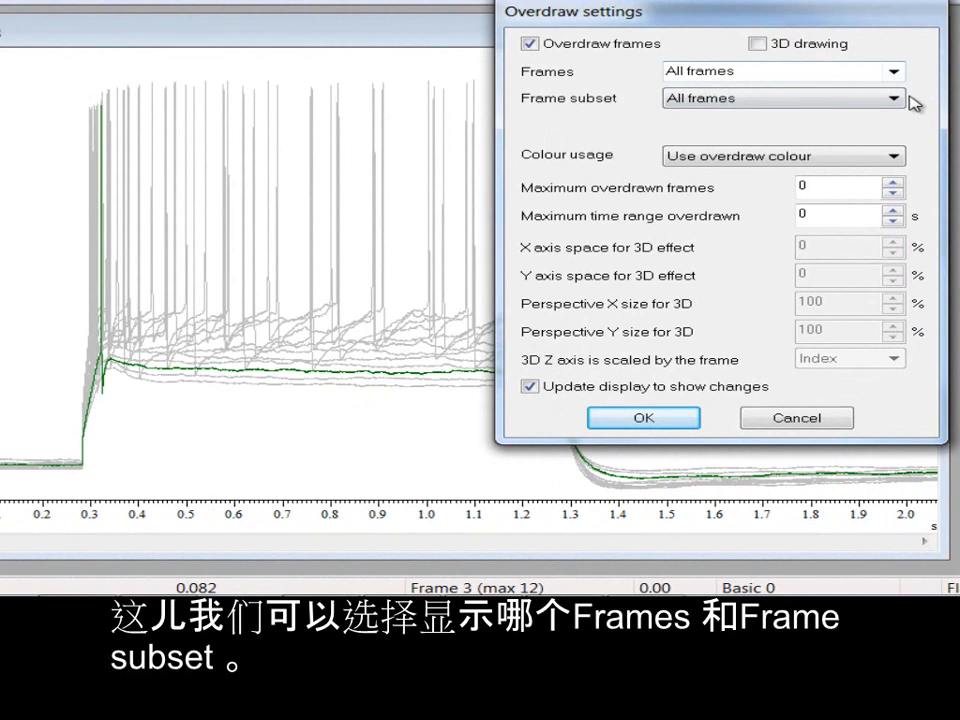
left_click(899, 100)
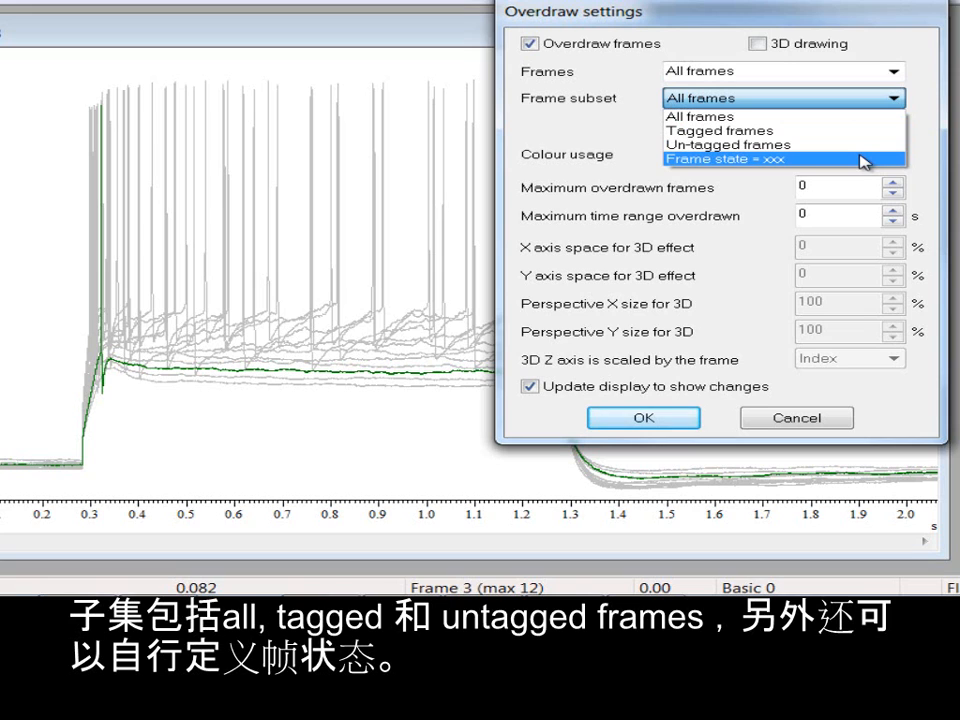
left_click(836, 118)
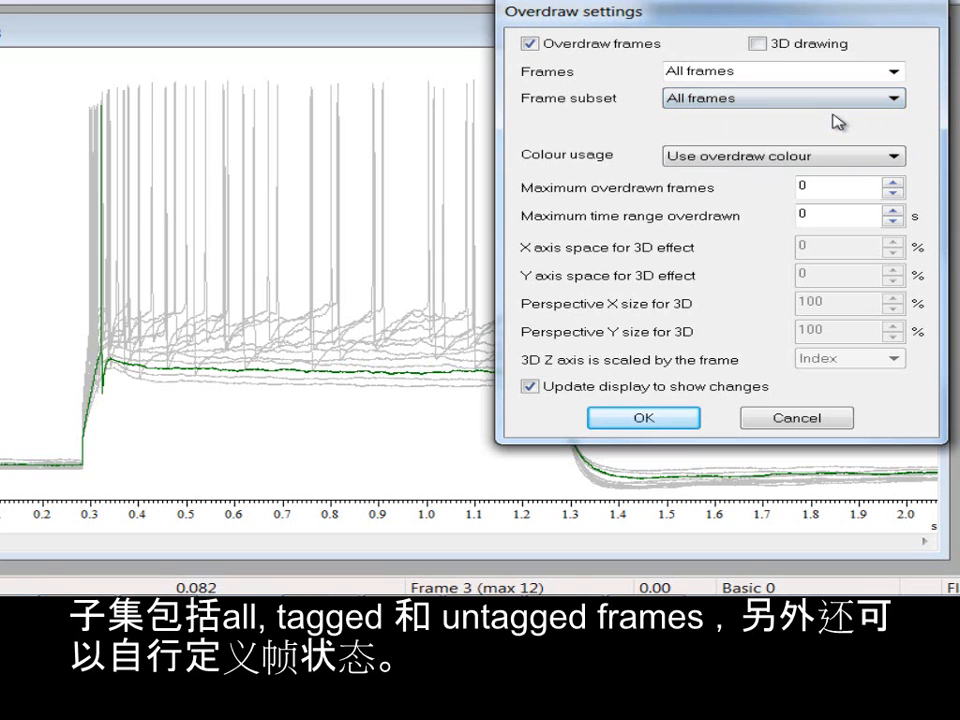
Step: Try colour cycling, half intensity, no colour variation and fade to background for the overdrawn frames, and return to Use overdraw colour
left_click(820, 158)
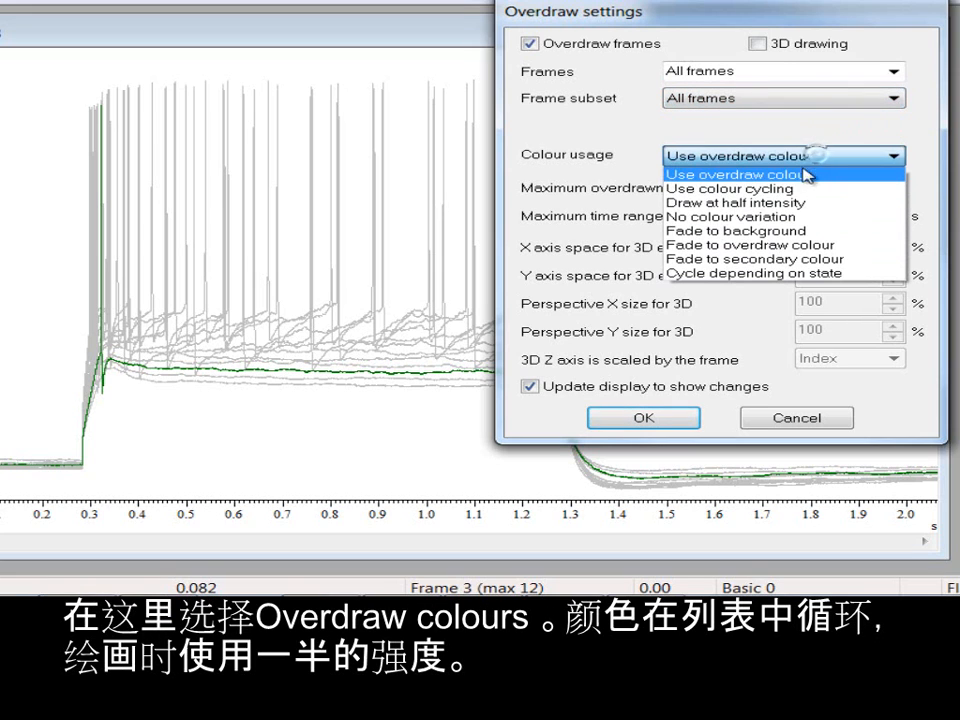
left_click(800, 189)
left_click(722, 160)
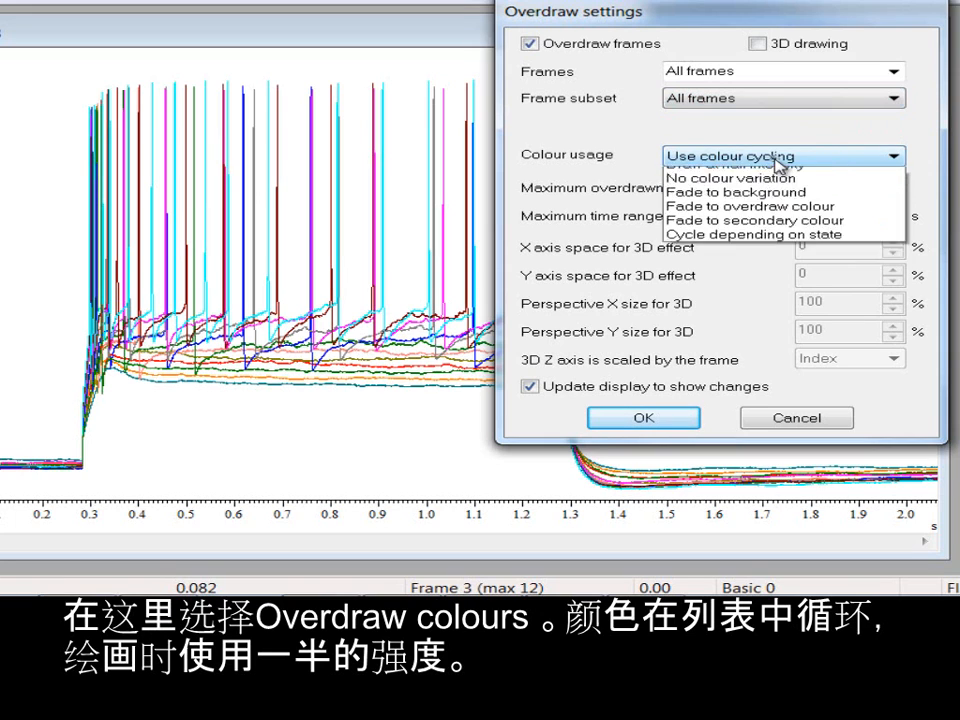
left_click(786, 208)
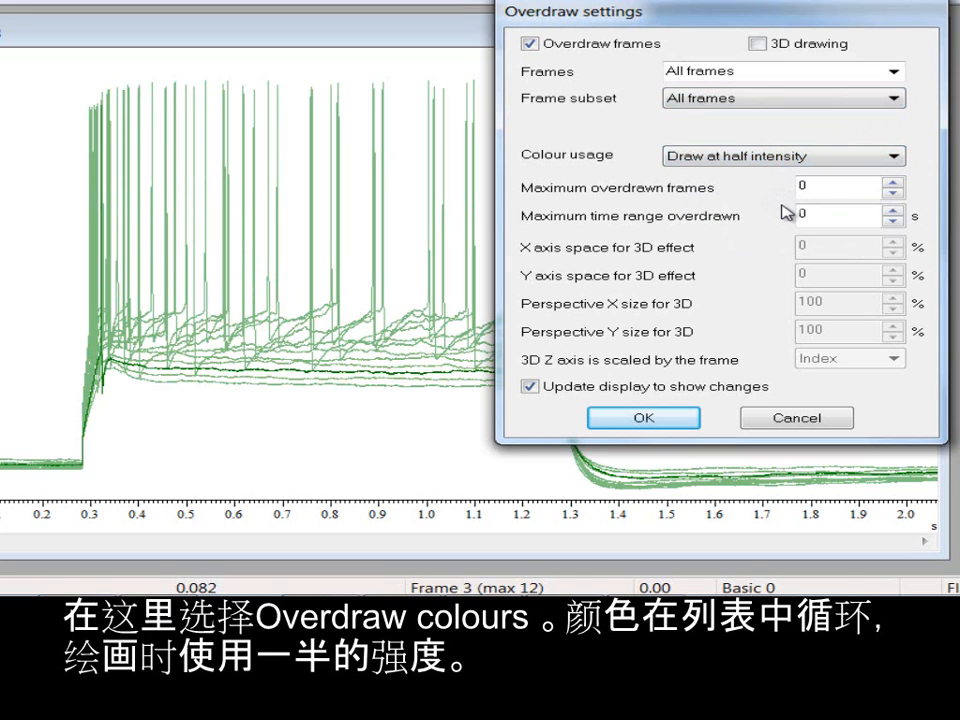
left_click(766, 160)
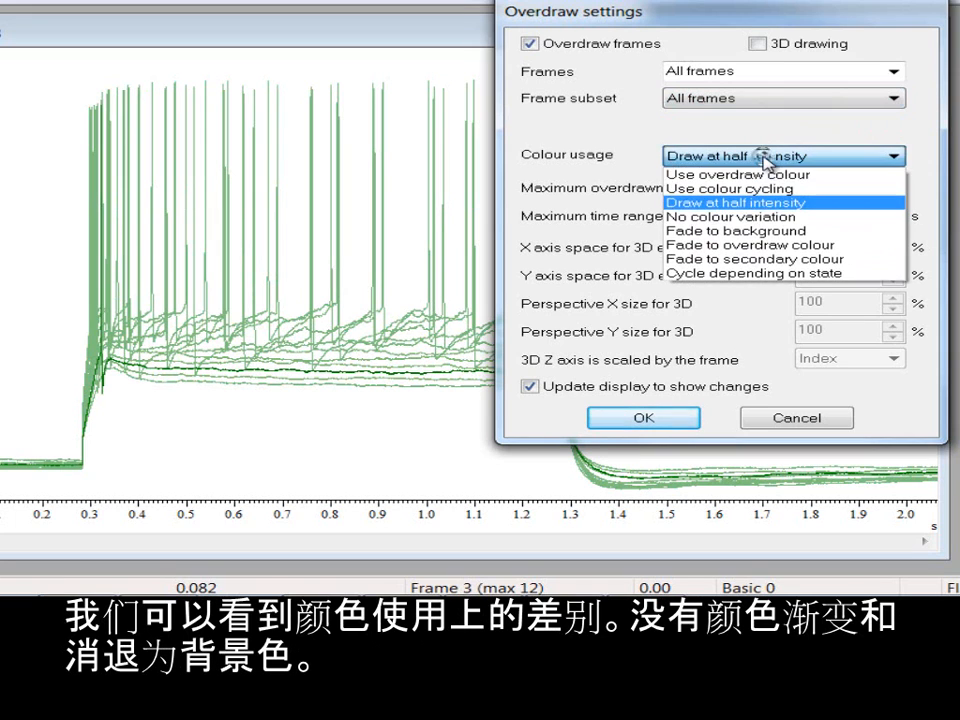
left_click(768, 214)
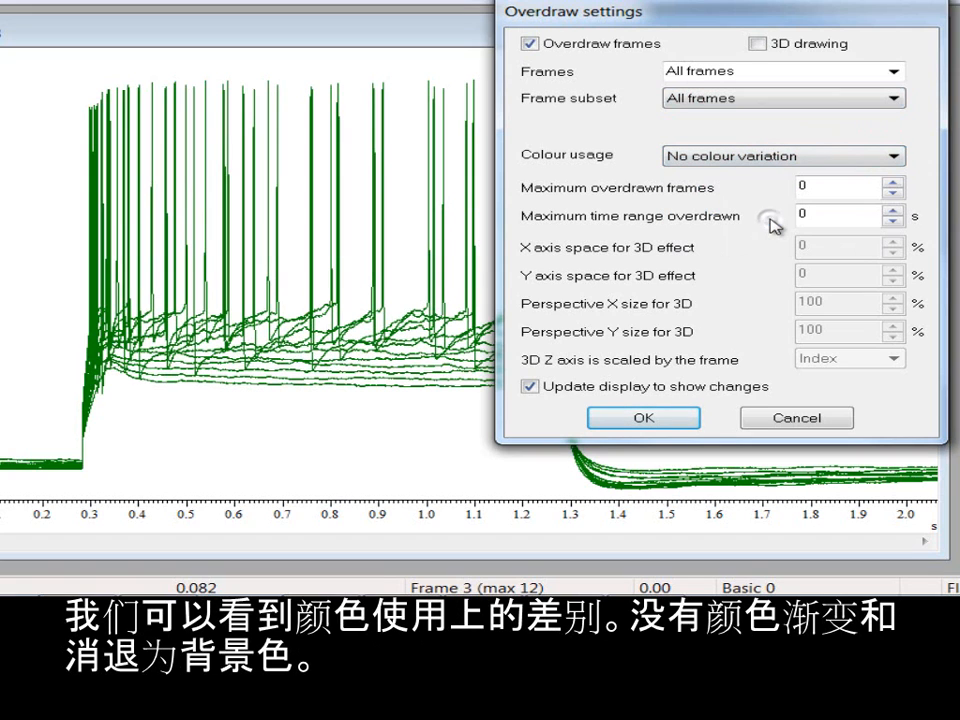
left_click(760, 157)
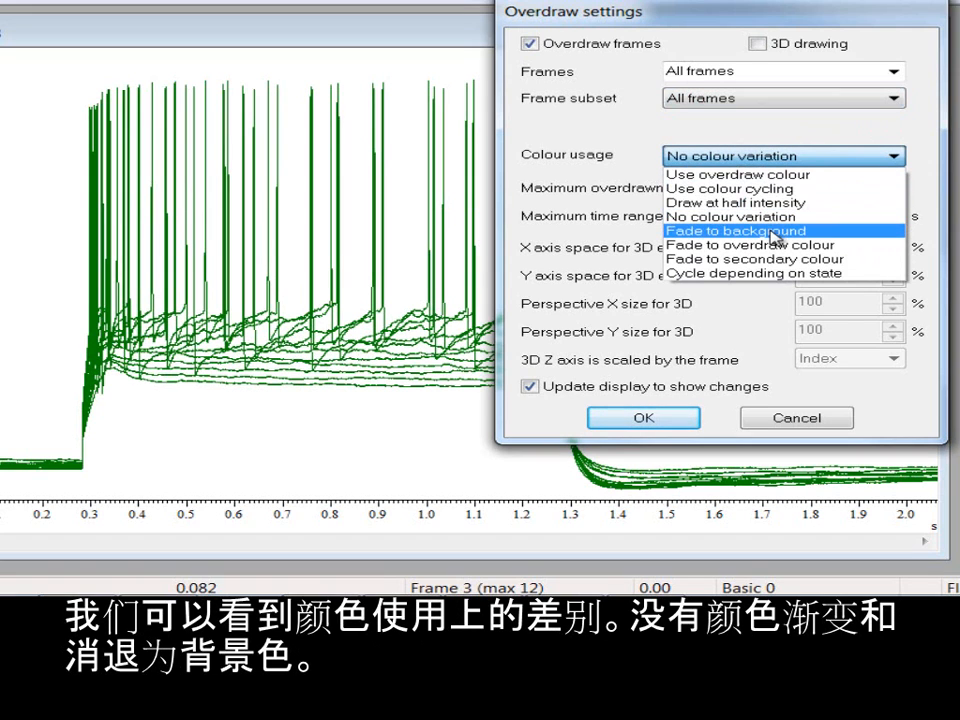
left_click(773, 231)
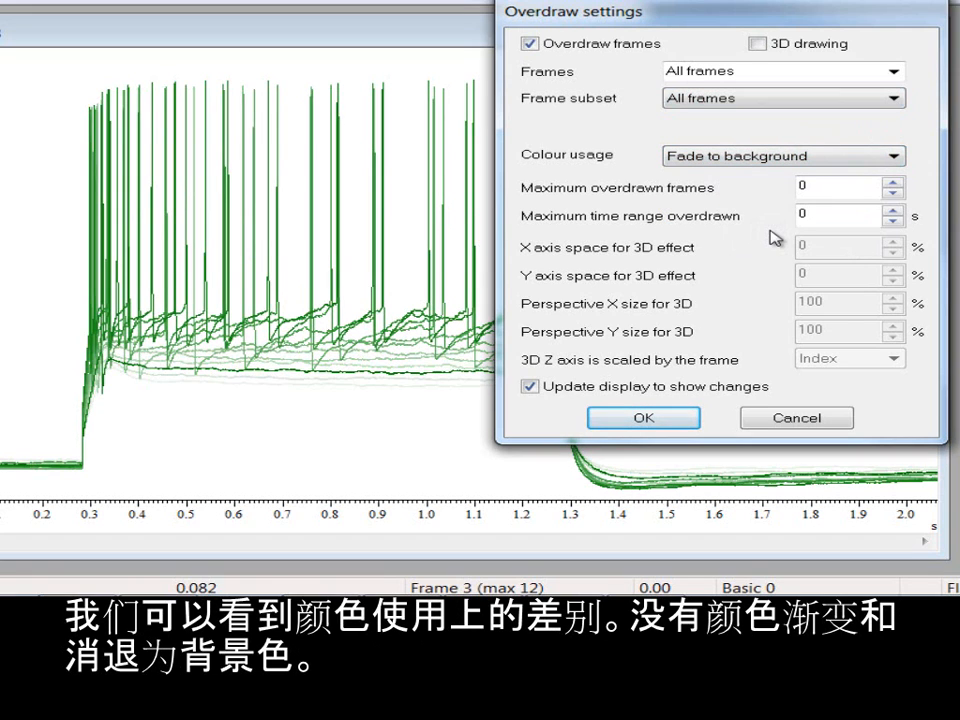
left_click(790, 160)
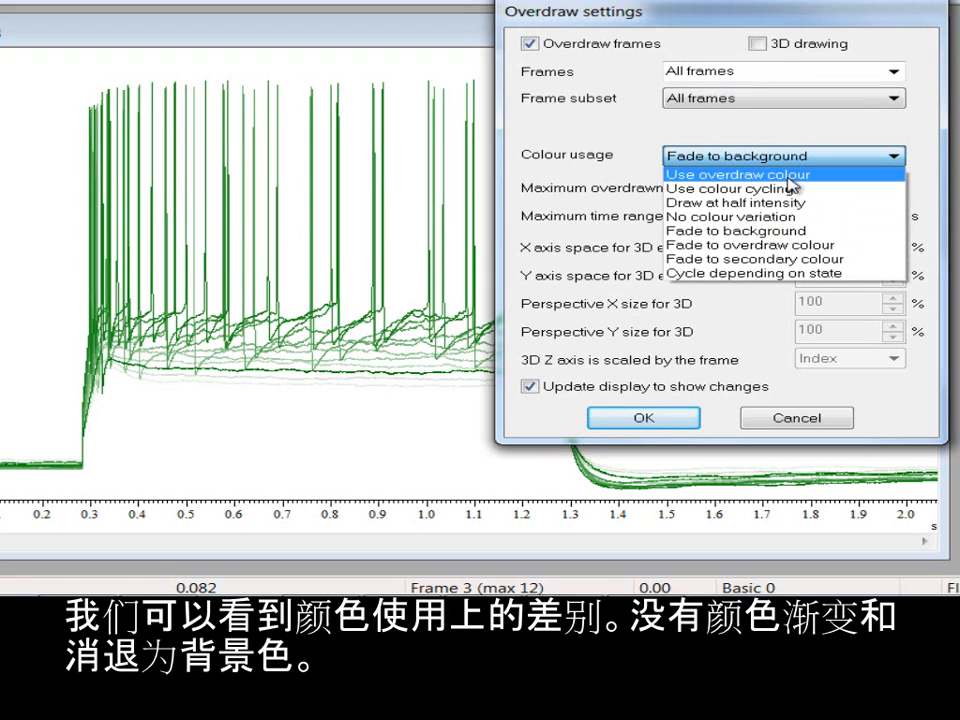
left_click(782, 176)
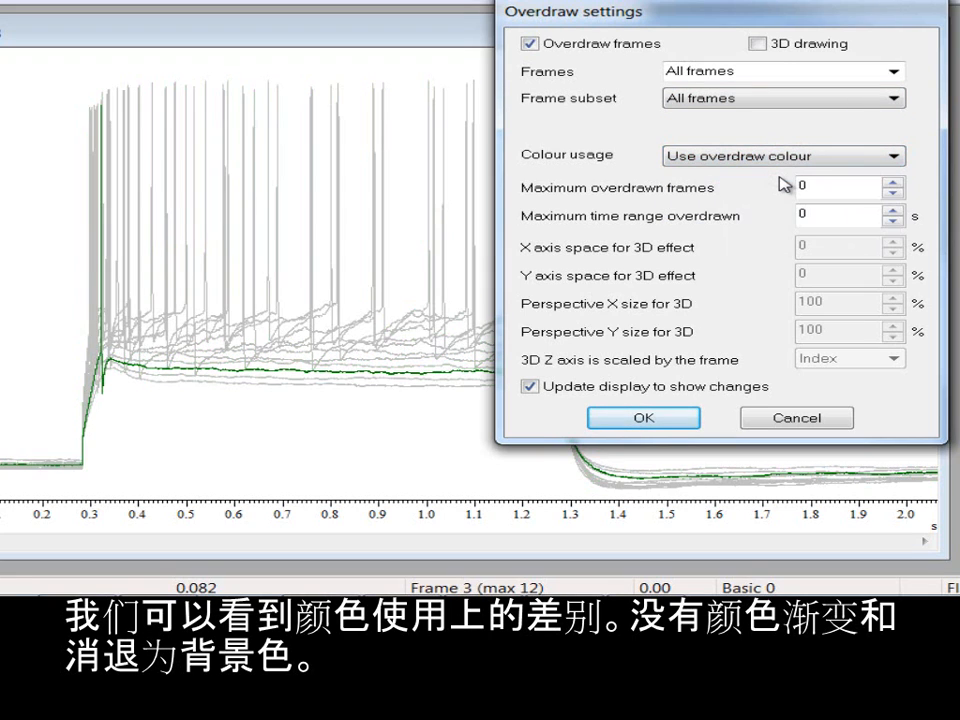
Step: Set the overdraw frame subset to Tagged frames, close the settings and tag frame 3
left_click(782, 97)
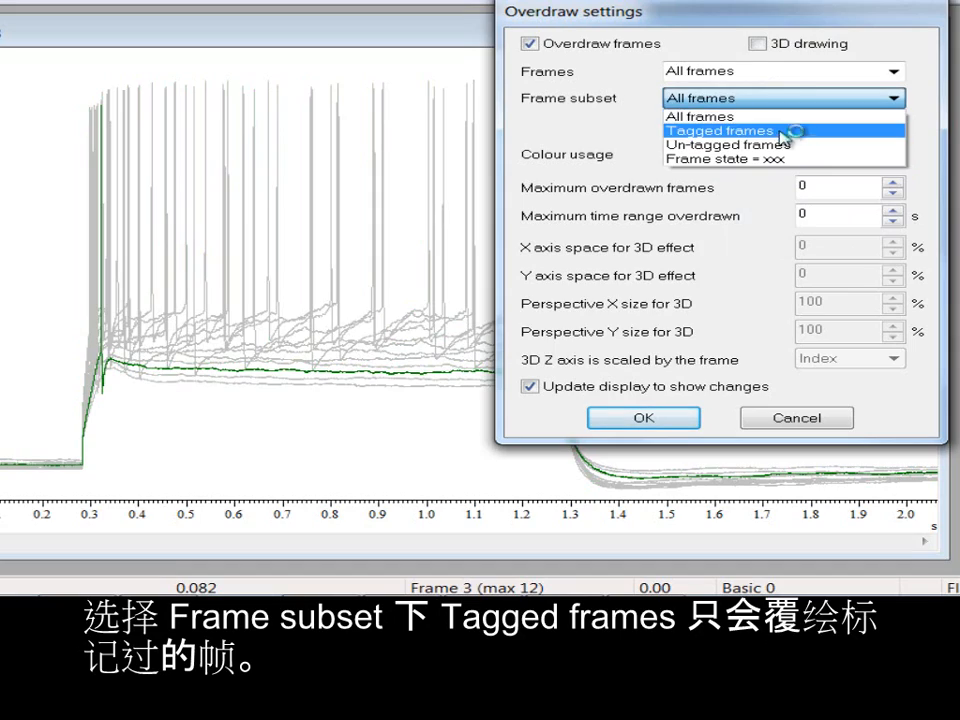
left_click(795, 129)
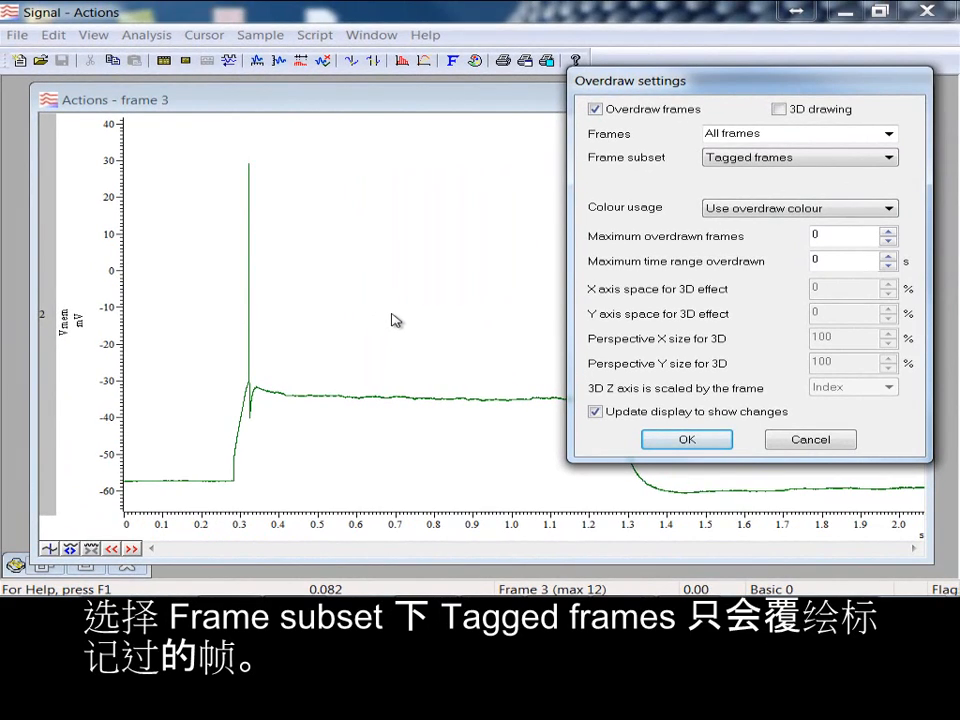
left_click(810, 441)
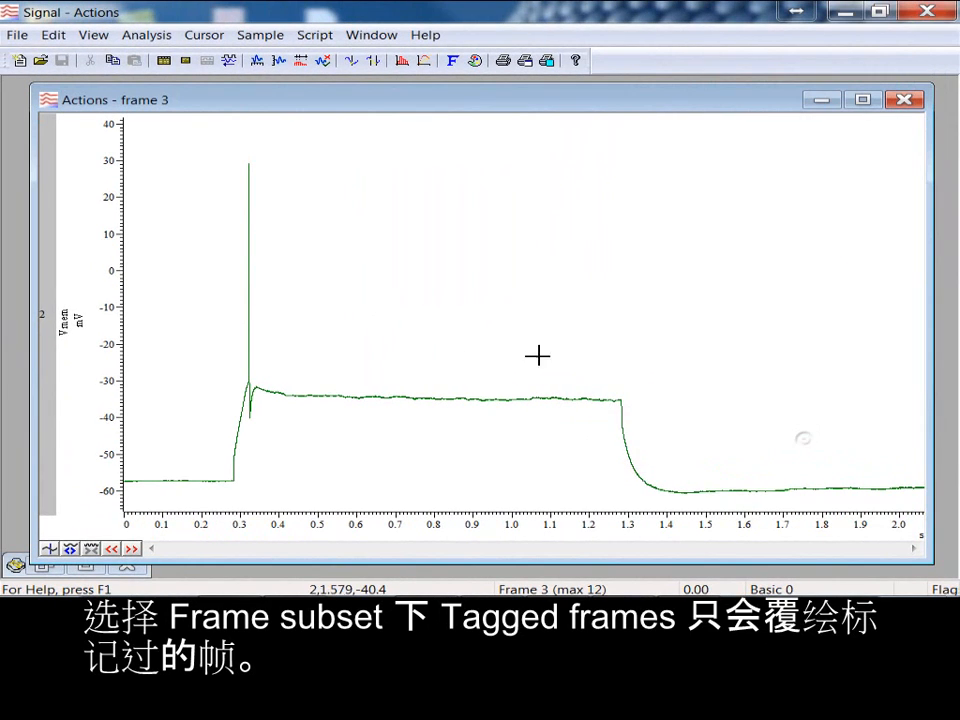
key("ctrl+t")
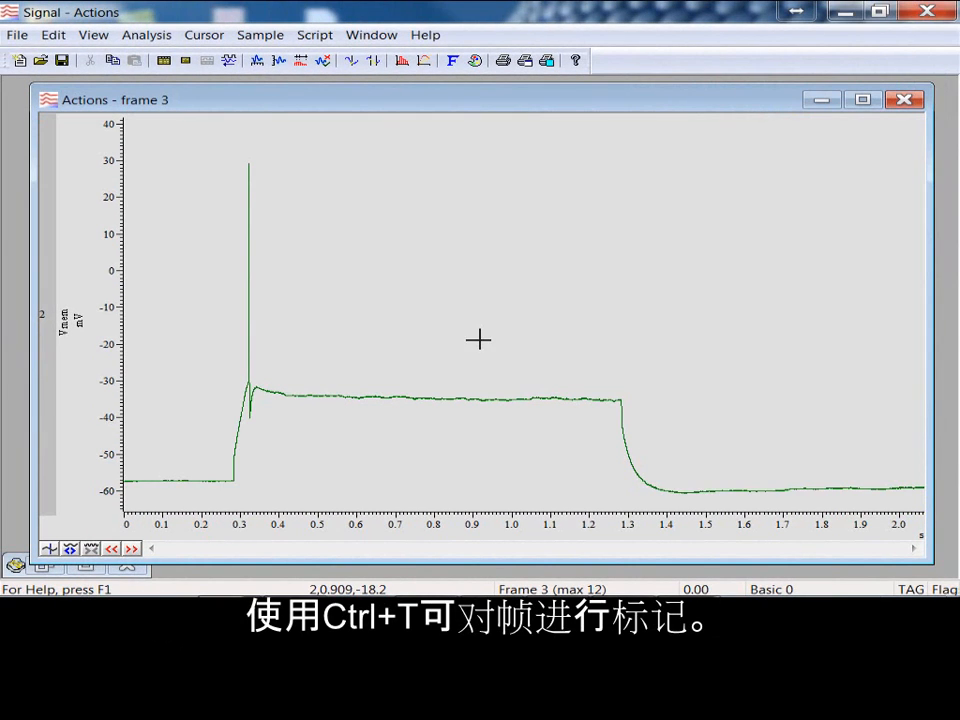
Step: Tag frames 5 and 8 so they join the overdrawn tagged frames, and show frame 9 as the current frame
left_click(132, 550)
left_click(134, 550)
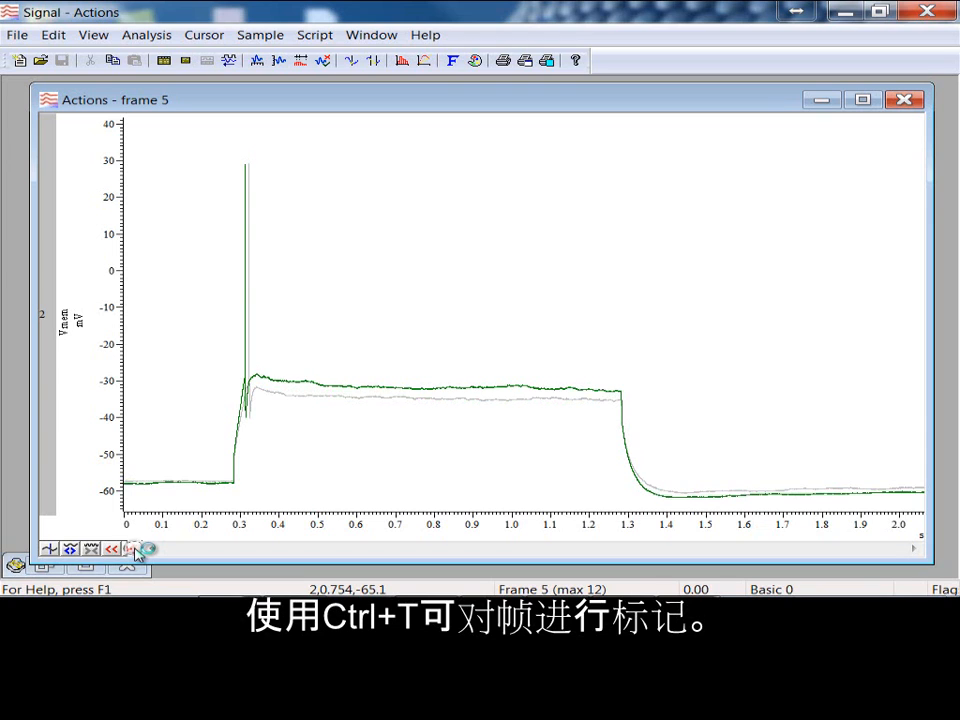
key("ctrl+t")
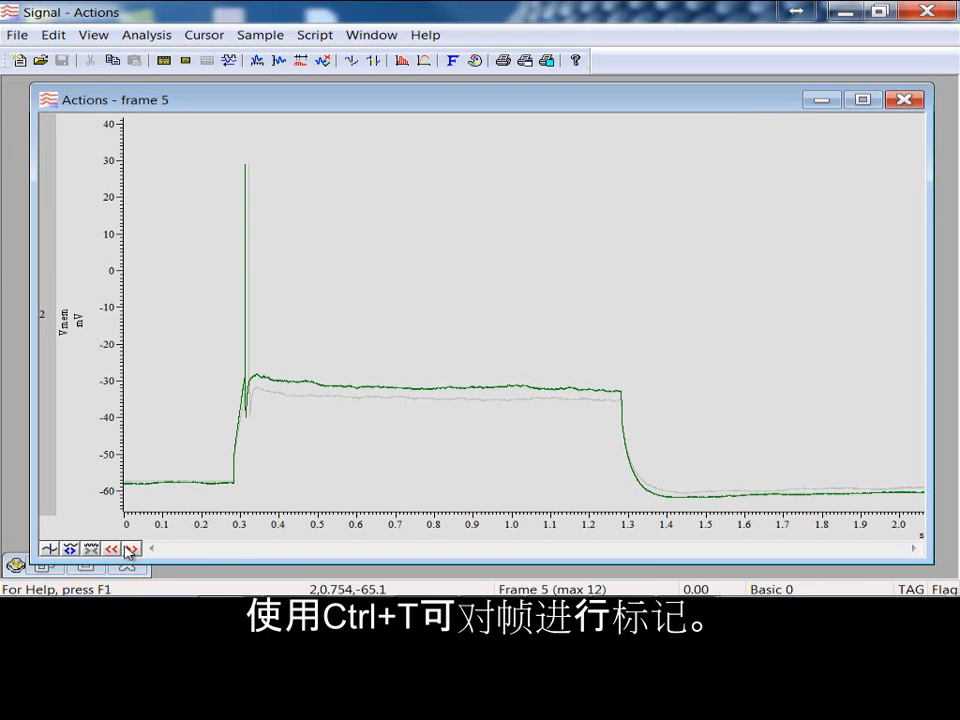
left_click(131, 549)
left_click(131, 549)
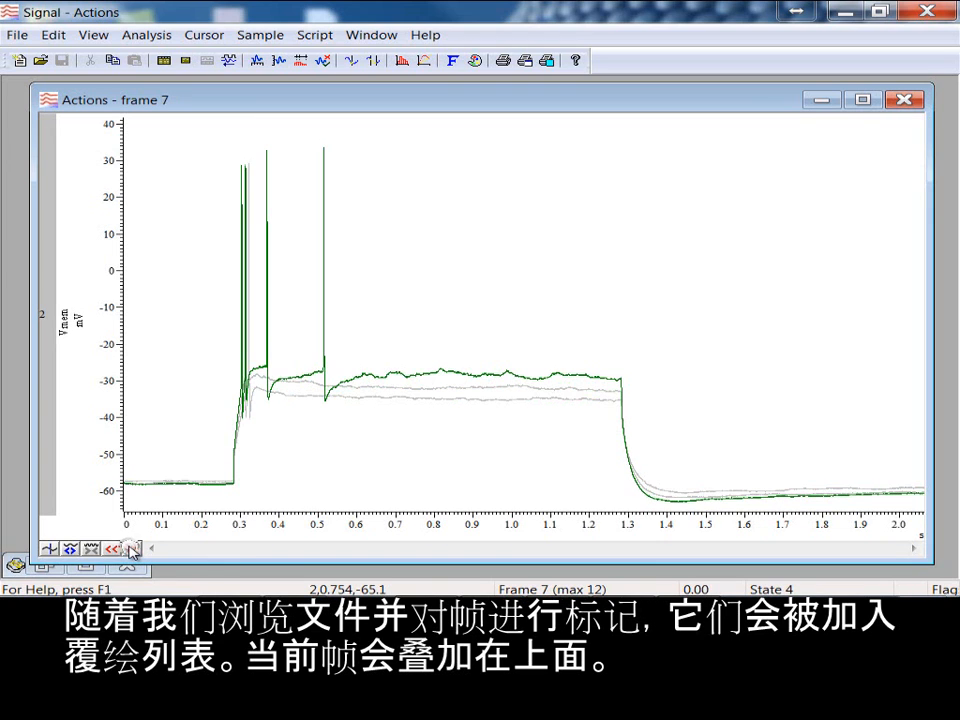
left_click(133, 550)
key("ctrl+t")
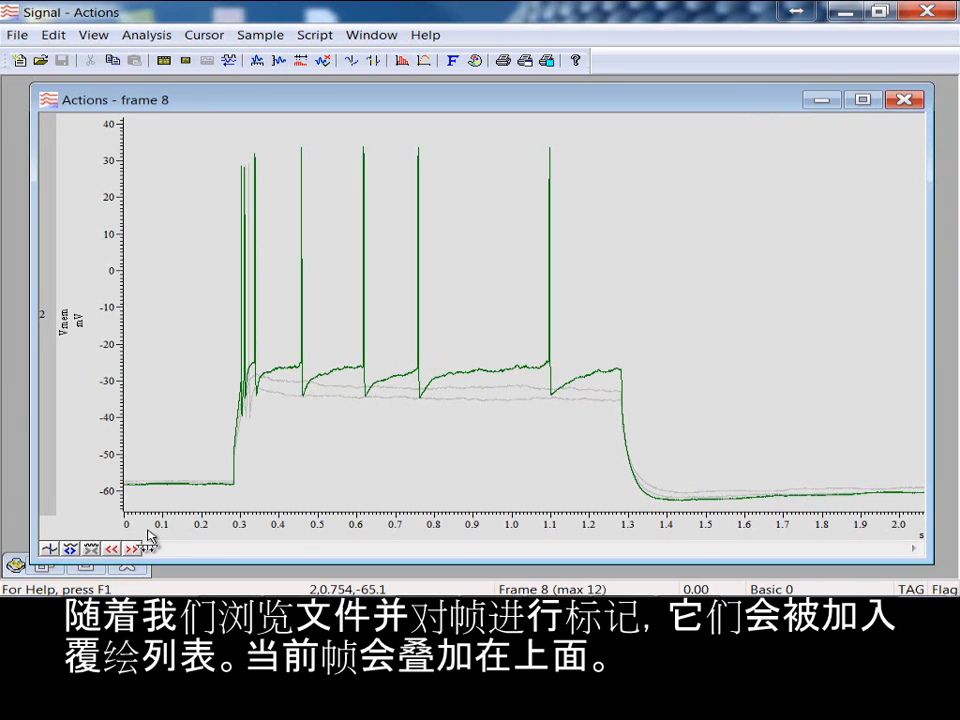
left_click(132, 549)
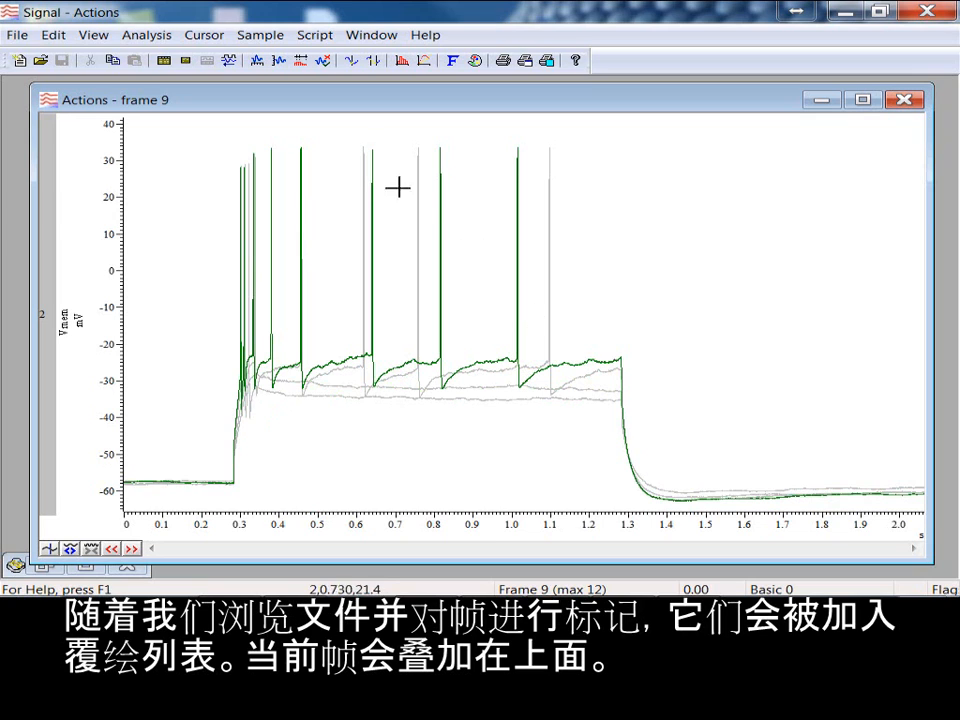
Step: Open the overdraw settings from the data view and set the frame subset to Un-tagged frames
right_click(228, 156)
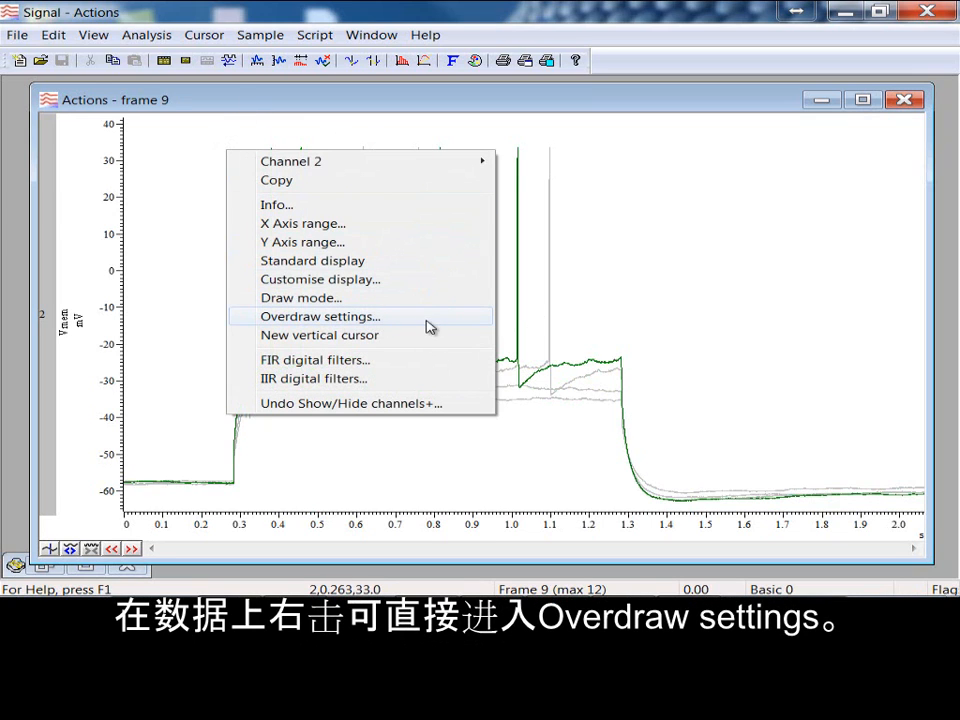
left_click(428, 326)
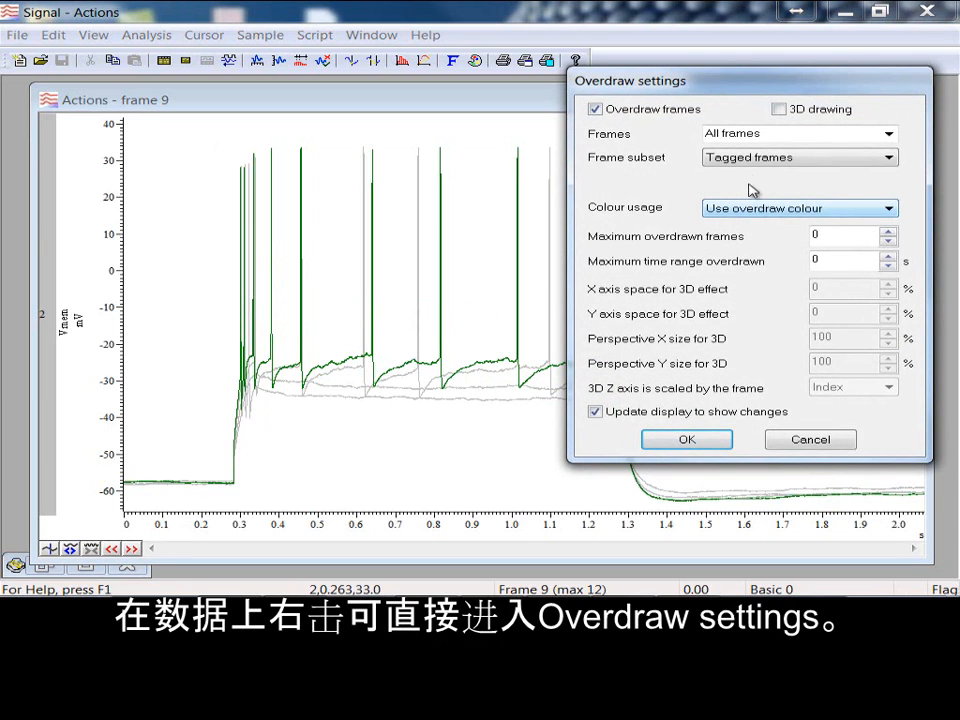
left_click(750, 157)
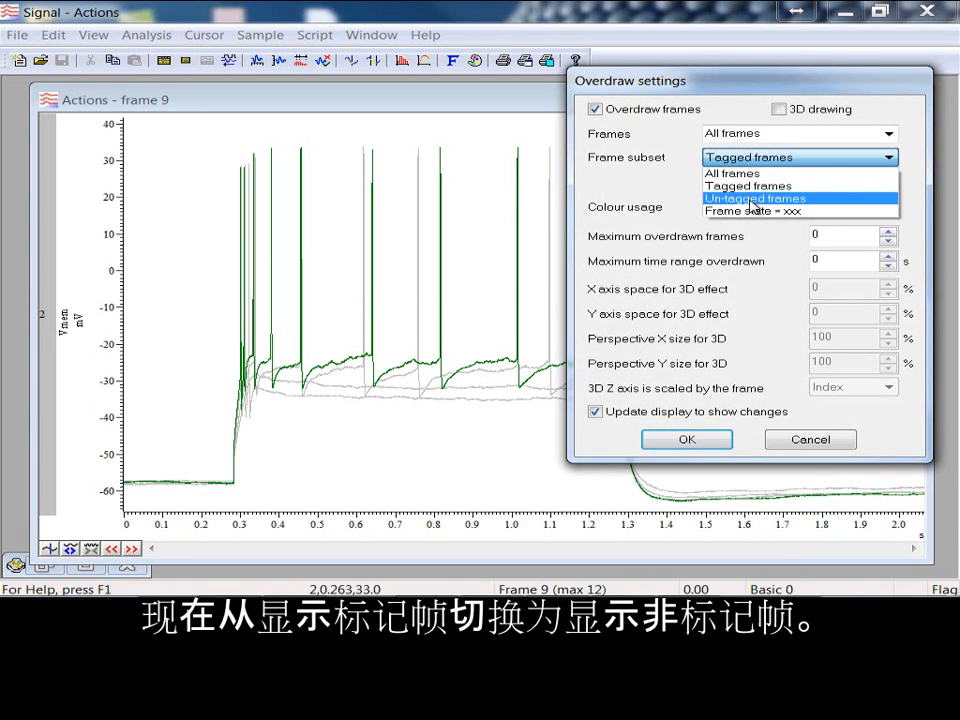
left_click(752, 198)
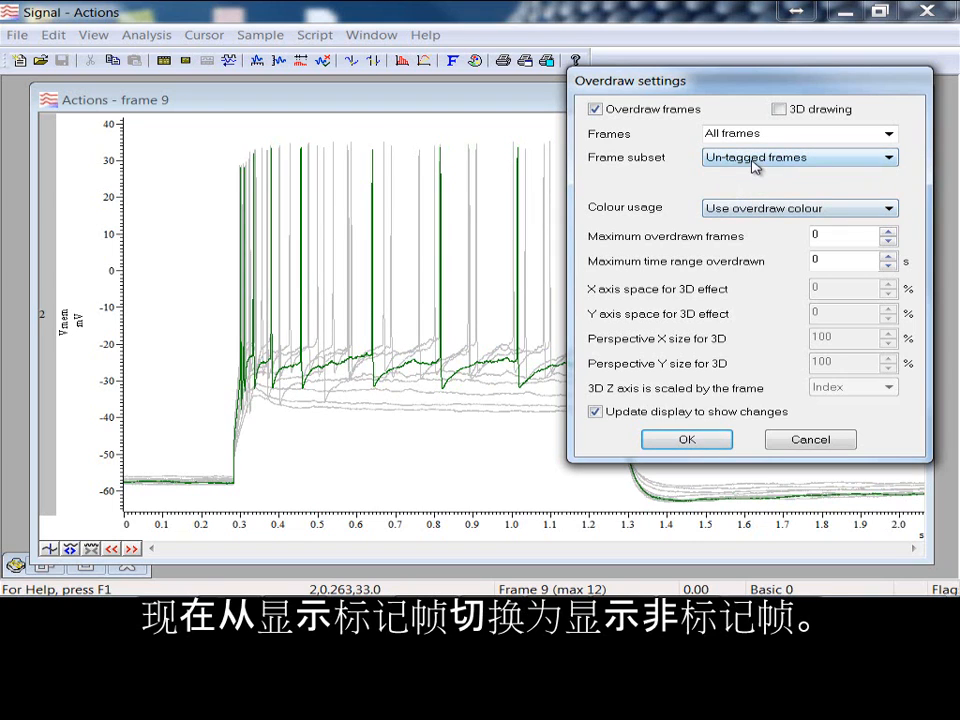
Step: Set the frame subset to Frame state = xxx with selected frame state 4 and accept the overdraw settings
left_click(755, 160)
left_click(760, 210)
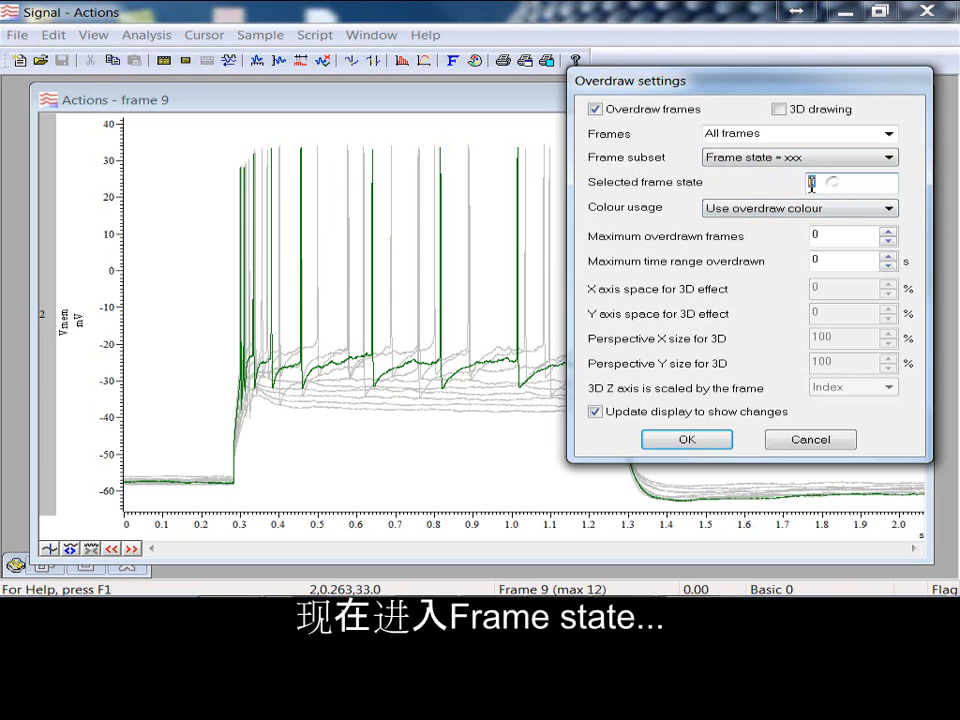
double_click(811, 181)
type("4")
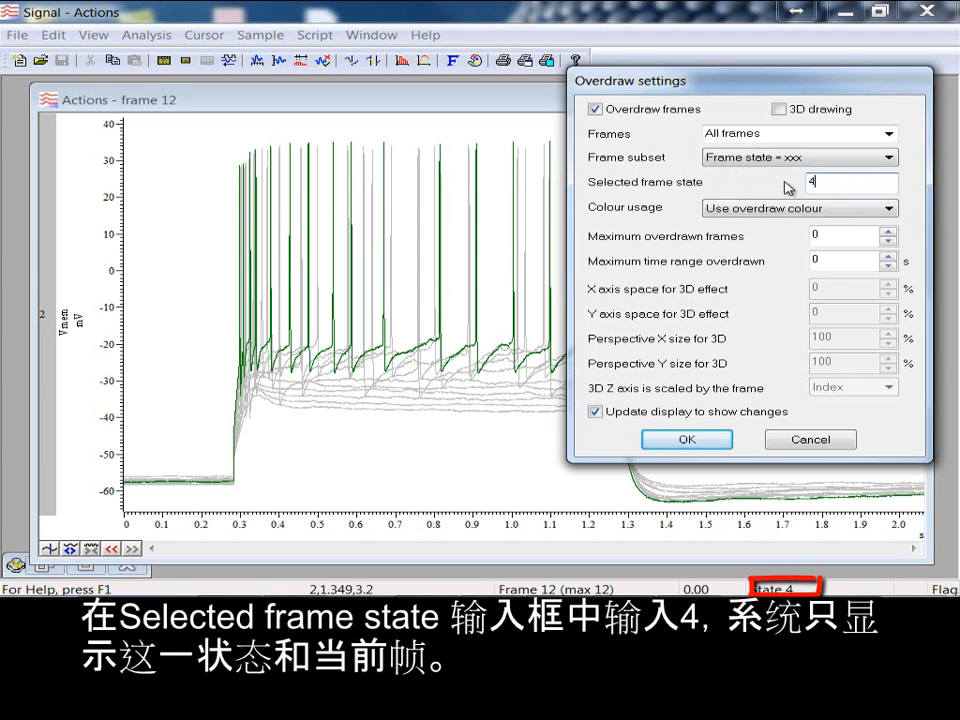
left_click(703, 440)
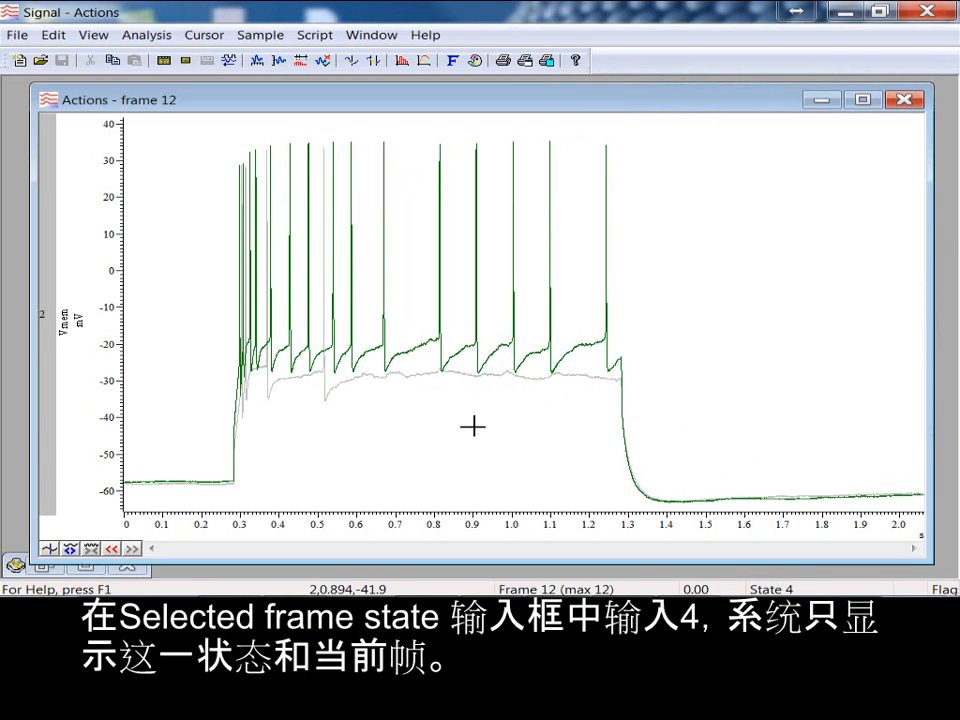
Step: Reopen the overdraw settings, set the frame subset to All frames and enable 3D drawing
right_click(651, 314)
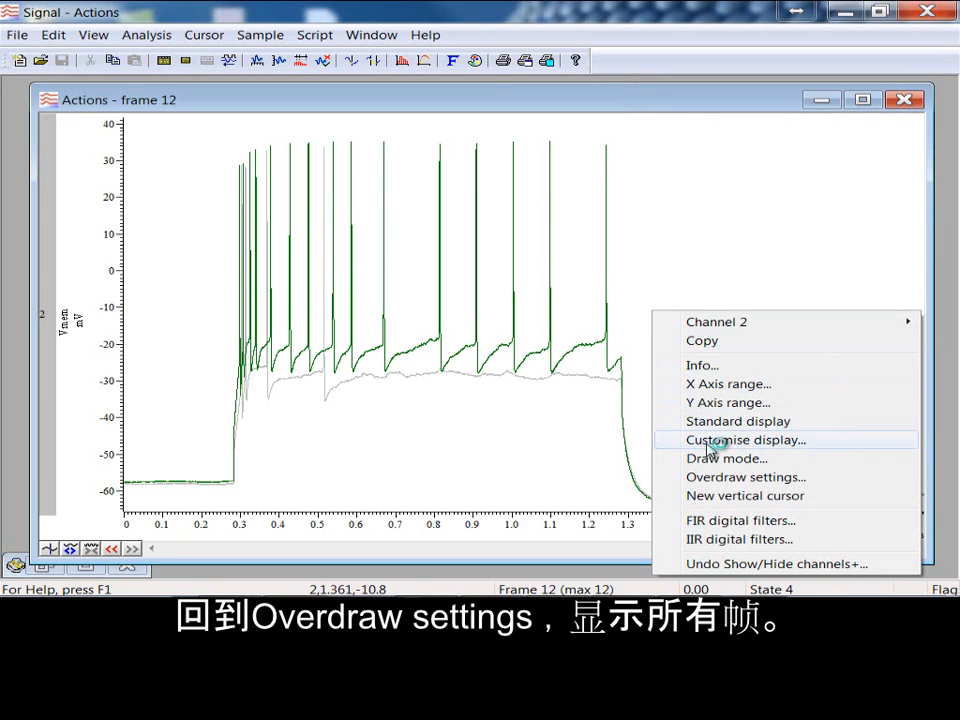
left_click(716, 478)
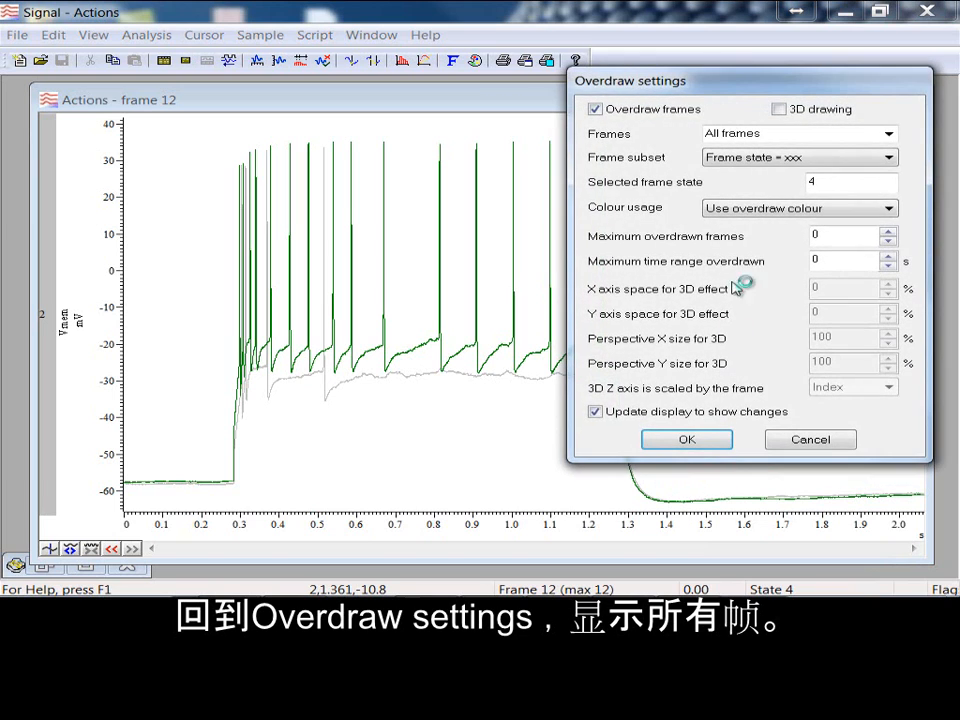
left_click(785, 160)
left_click(773, 176)
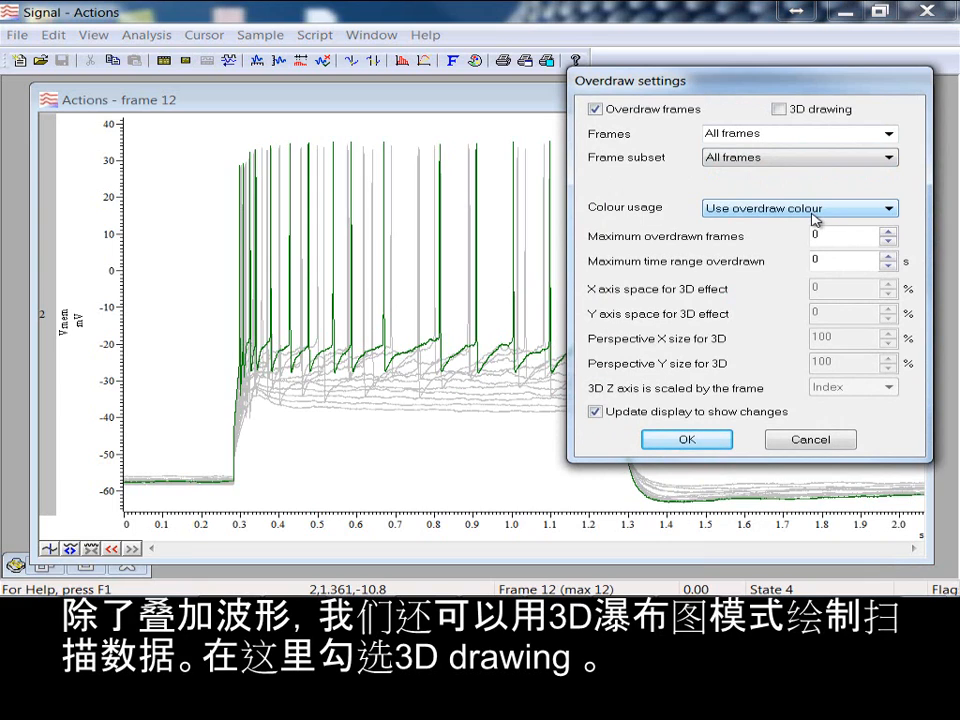
left_click(789, 111)
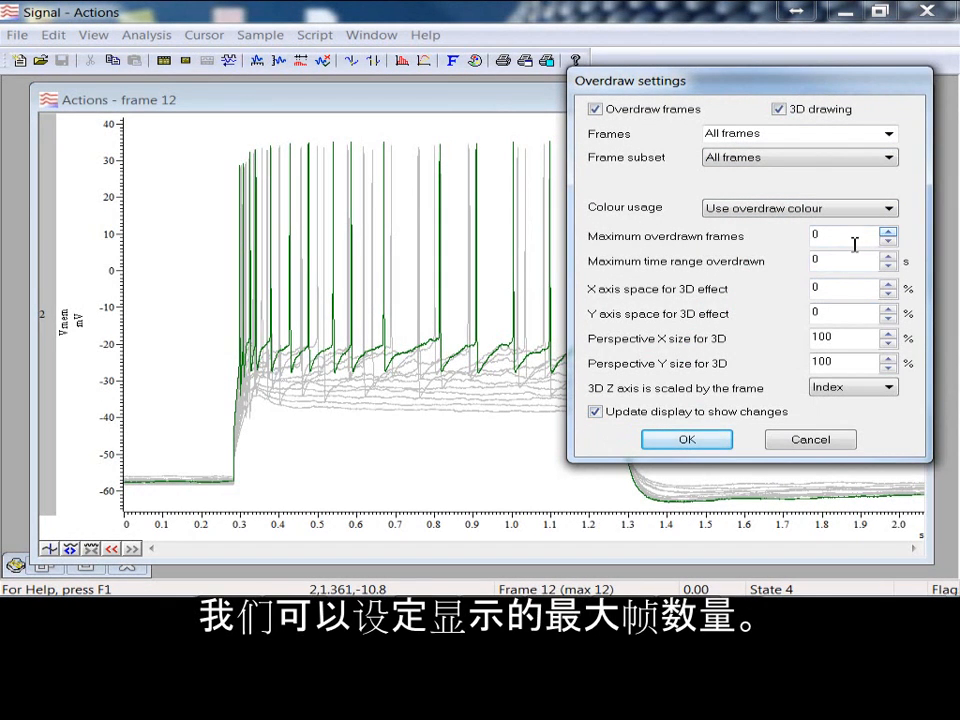
Step: Try raising the maximum overdrawn frames to 5 and return the limit to 0
left_click(887, 231)
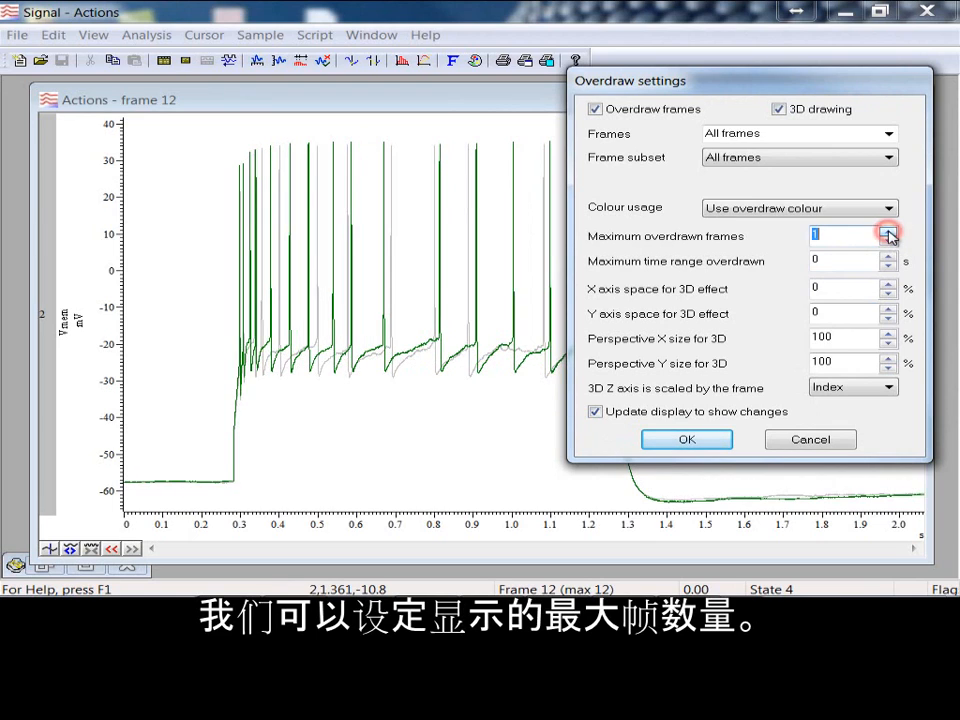
left_click(887, 231)
left_click(887, 231)
left_click(887, 231)
left_click(887, 231)
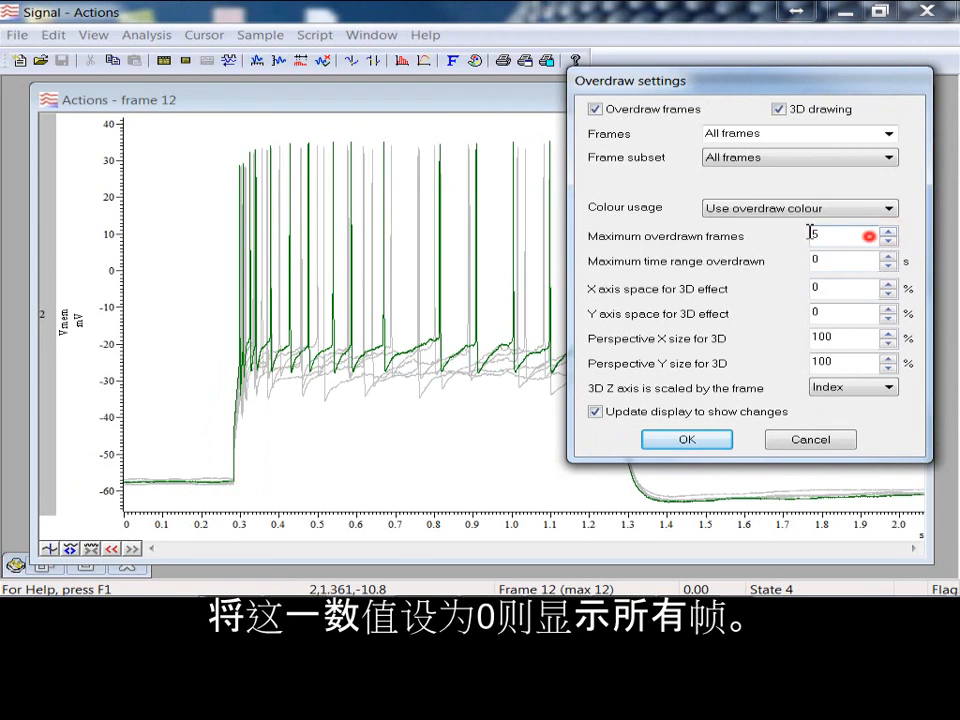
type("0")
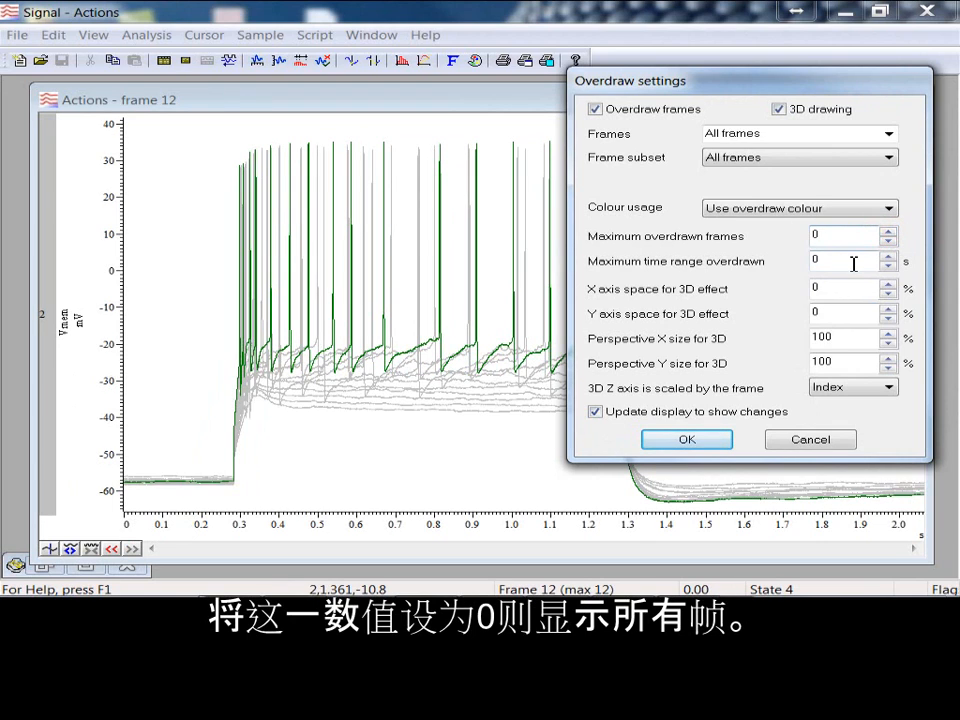
Step: Try a maximum overdrawn time range of 1 s and reset it to 0
left_click(853, 261)
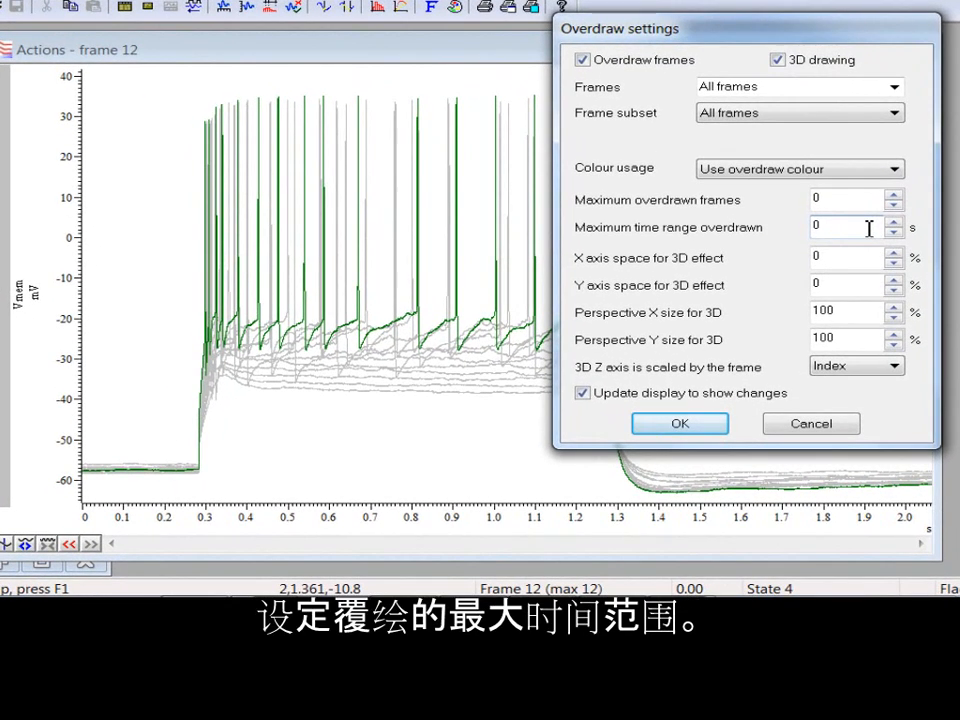
double_click(869, 228)
type("1")
double_click(838, 230)
type("0")
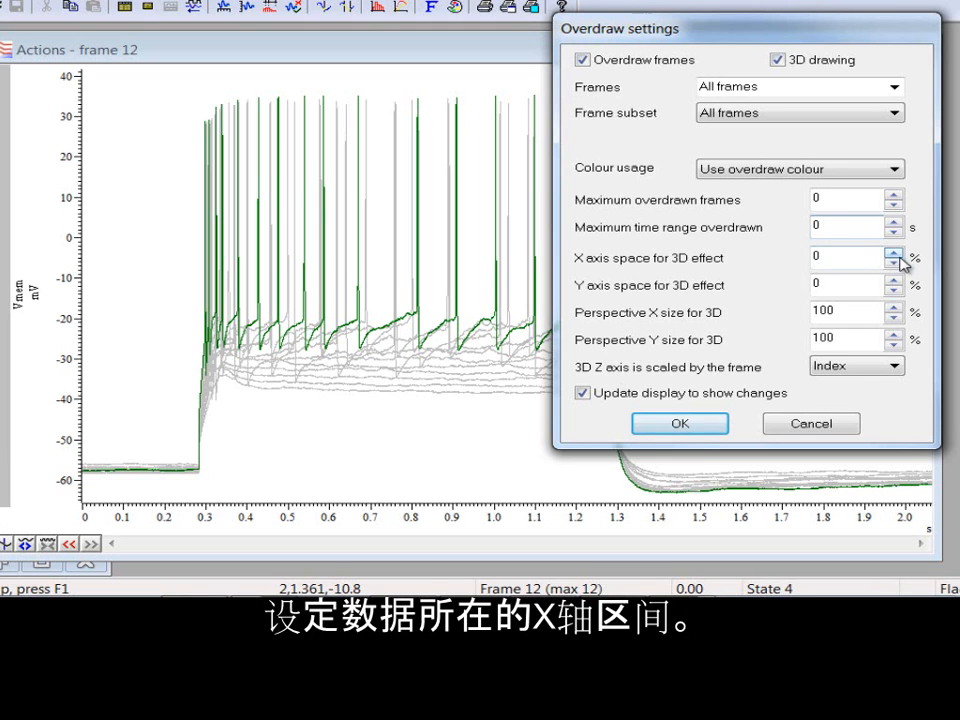
Step: Increase the X axis space for the 3D effect to 13%
left_click(894, 252)
left_click(894, 253)
left_click(894, 253)
left_click(894, 253)
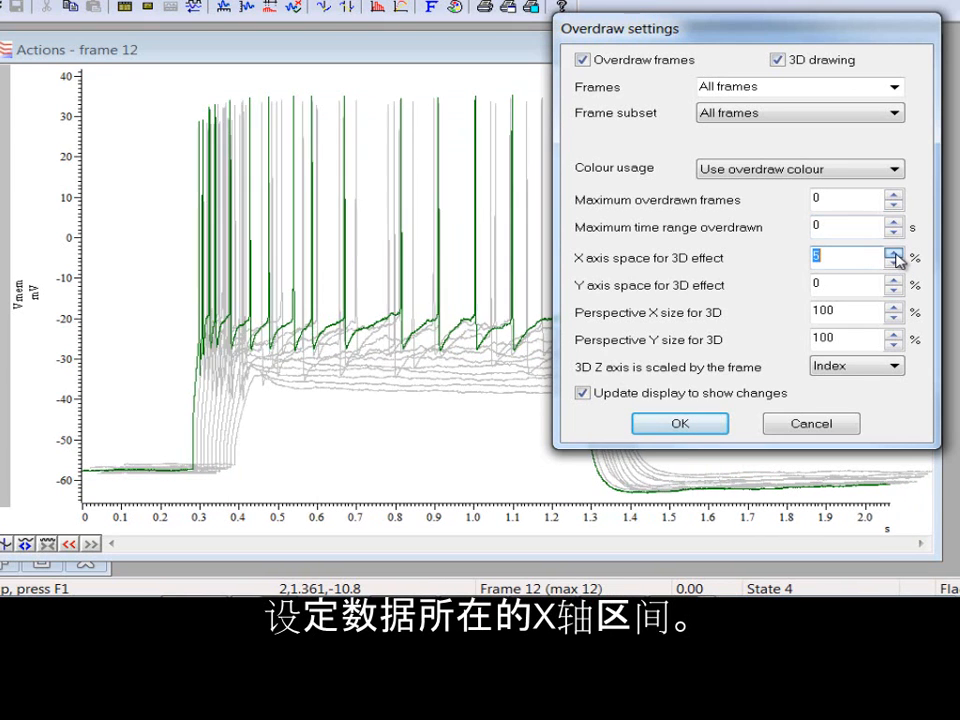
left_click(894, 253)
left_click(894, 253)
left_click(894, 253)
left_click(894, 253)
left_click(894, 253)
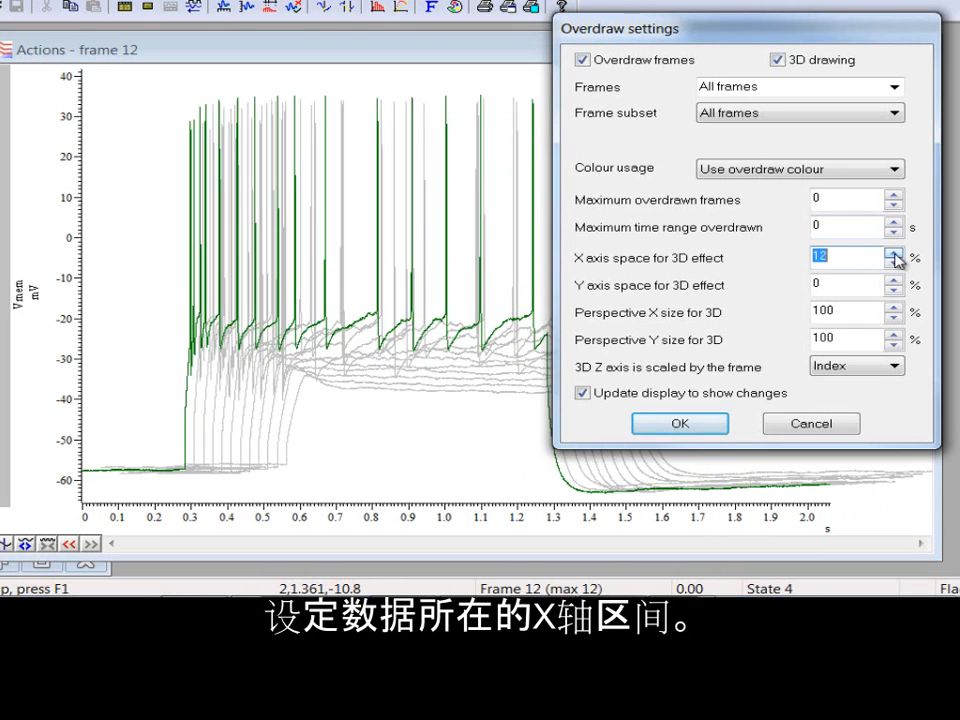
left_click(894, 253)
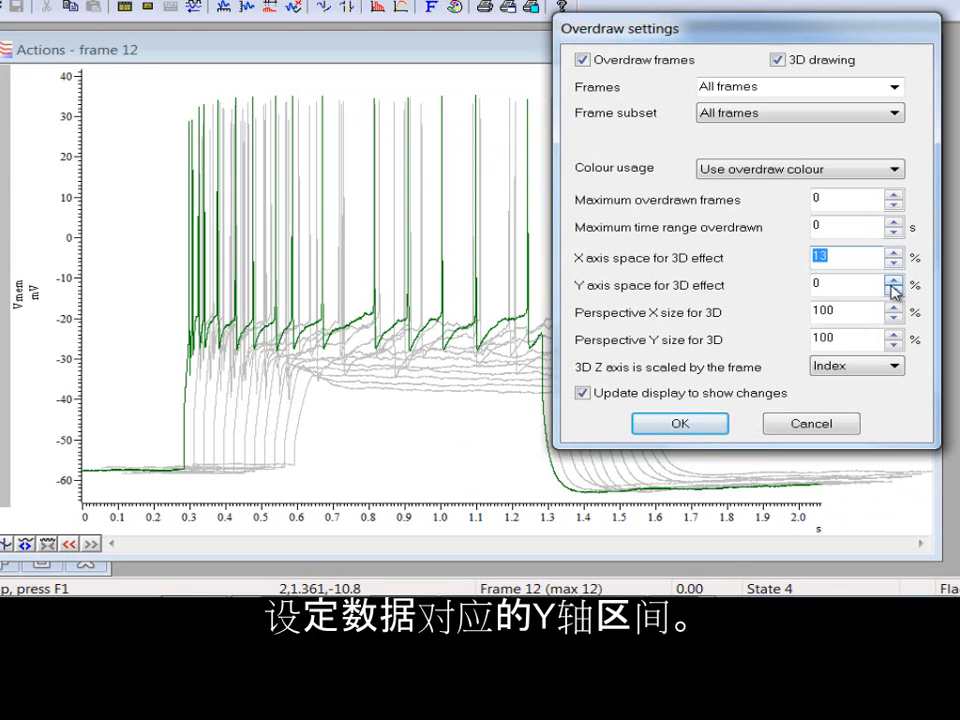
Step: Increase the Y axis space for the 3D effect to 16%
left_click(894, 281)
left_click(894, 281)
left_click(893, 282)
left_click(893, 282)
left_click(893, 282)
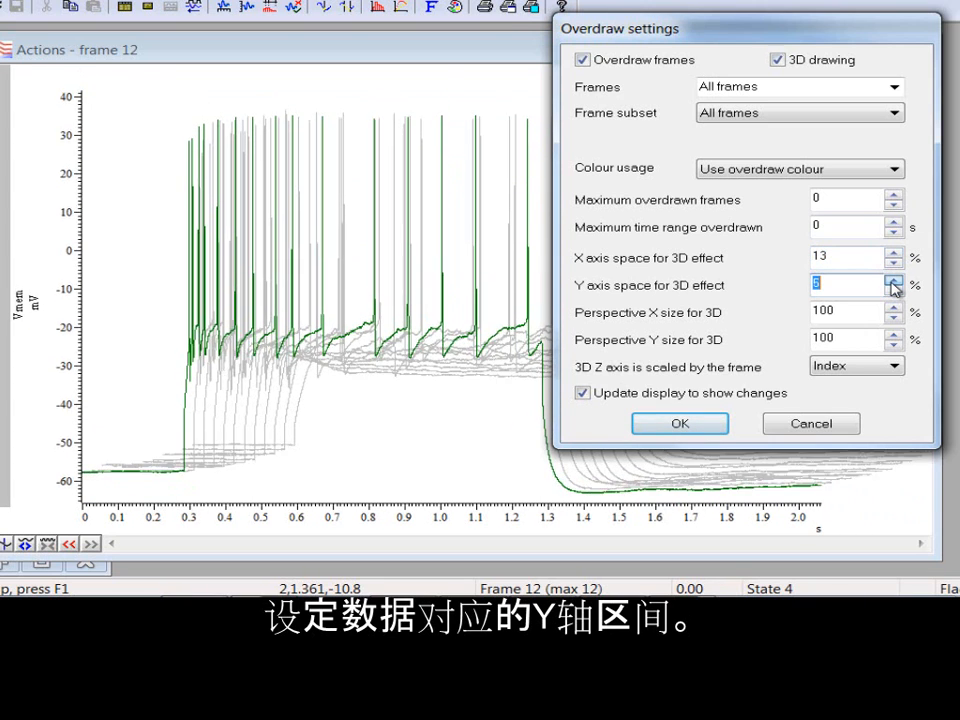
left_click(893, 282)
left_click(893, 282)
left_click(893, 282)
left_click(893, 282)
left_click(893, 282)
left_click(893, 282)
left_click(893, 282)
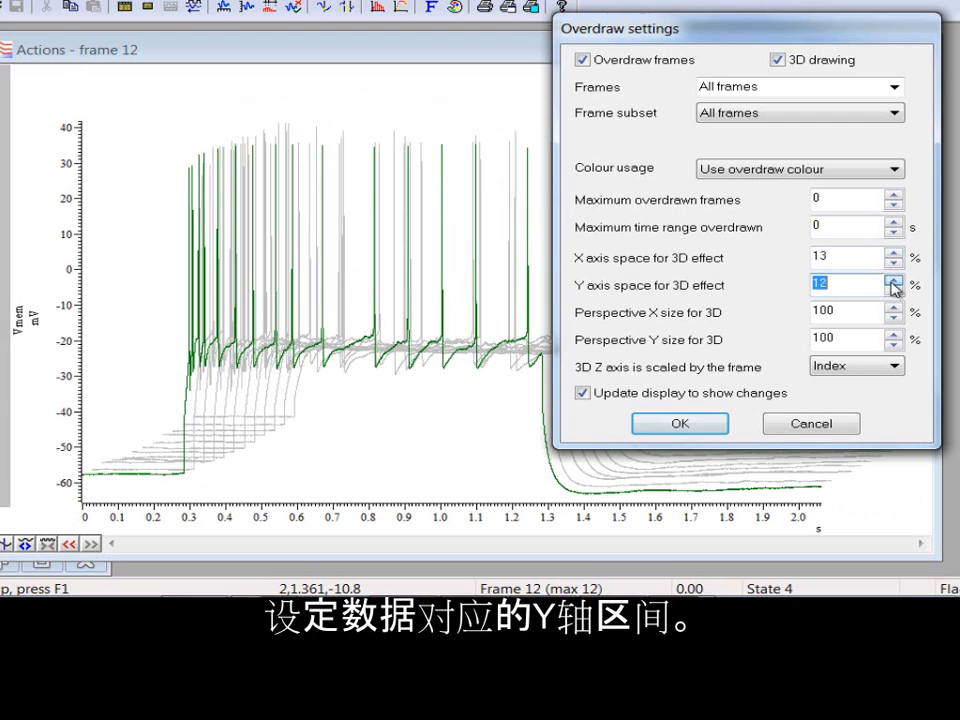
left_click(893, 282)
left_click(893, 282)
left_click(893, 282)
left_click(893, 282)
Step: Try a smaller Perspective X size for the 3D drawing and return it to 100%
left_click(894, 308)
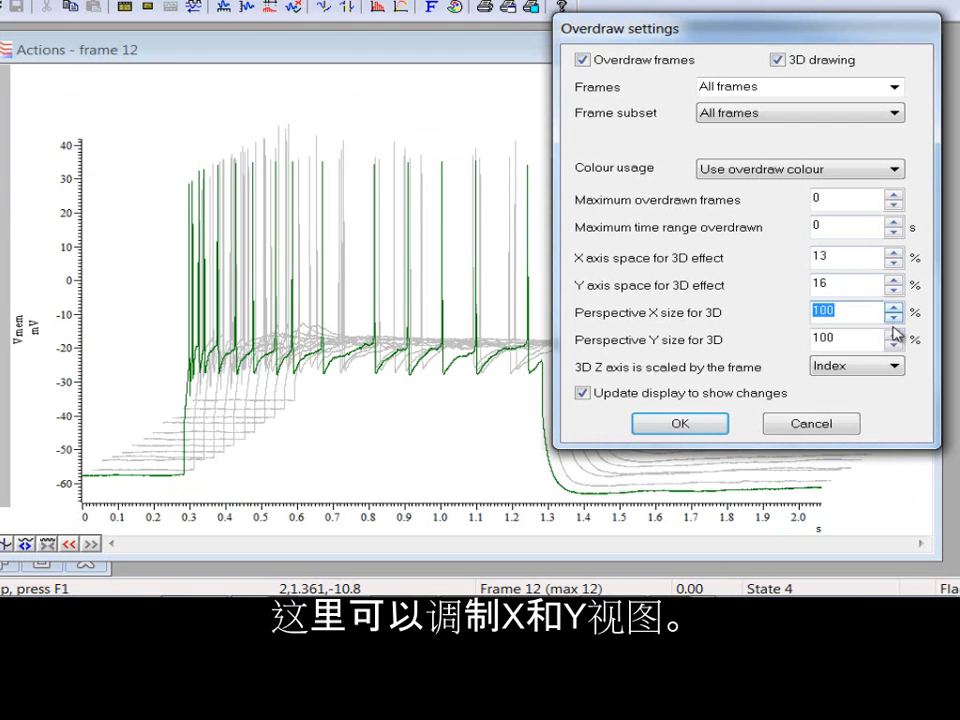
left_click(893, 318)
left_click(893, 318)
left_click(893, 318)
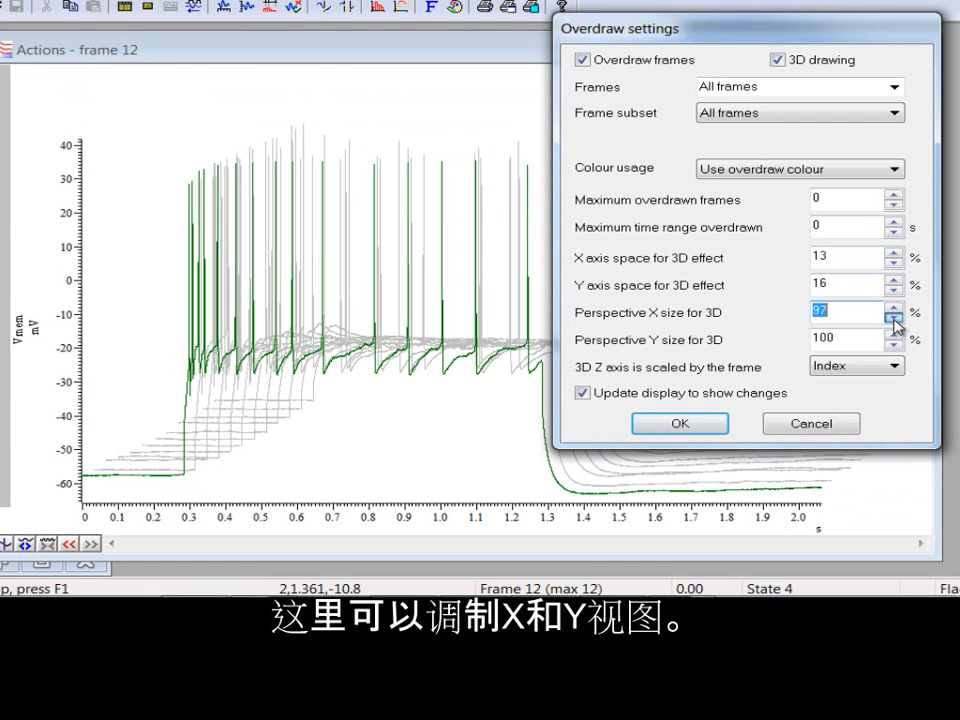
left_click(893, 318)
left_click(893, 318)
left_click(893, 318)
left_click_drag(893, 318, 894, 308)
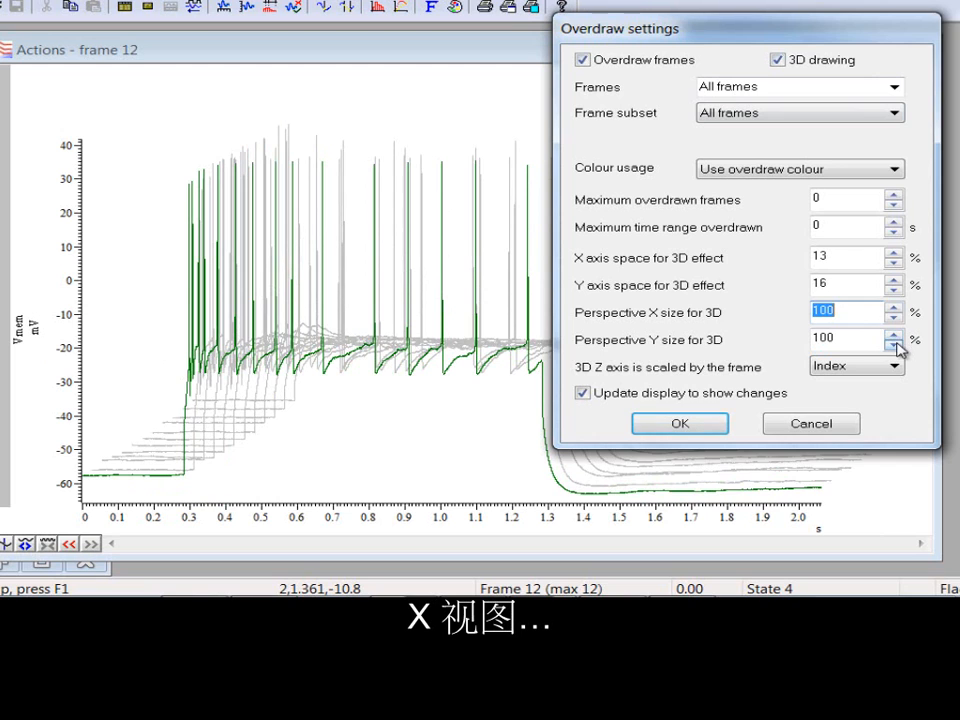
Step: Reduce the Perspective Y size for the 3D drawing to 52%
left_click_drag(898, 344, 898, 344)
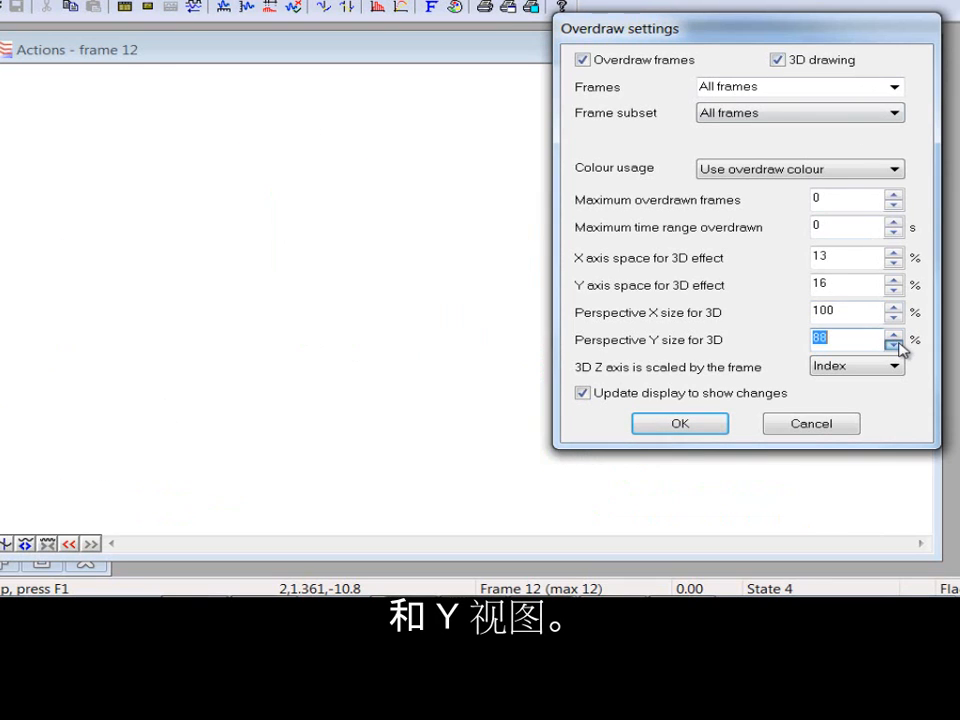
left_click(893, 344)
left_click(893, 344)
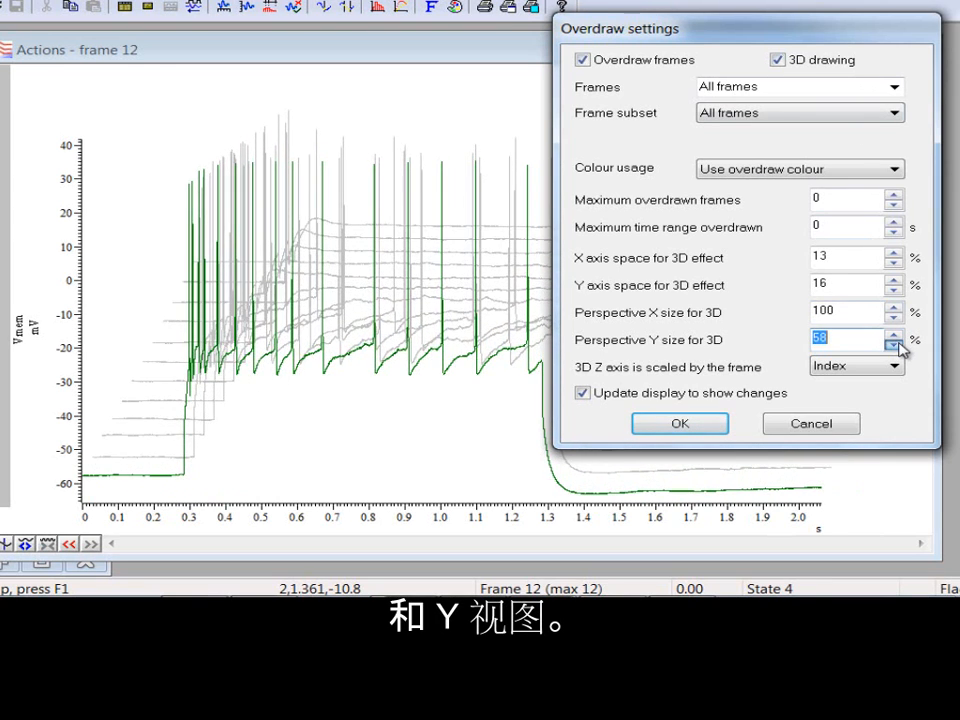
left_click(893, 344)
left_click(893, 344)
left_click(896, 344)
left_click(896, 344)
left_click(896, 344)
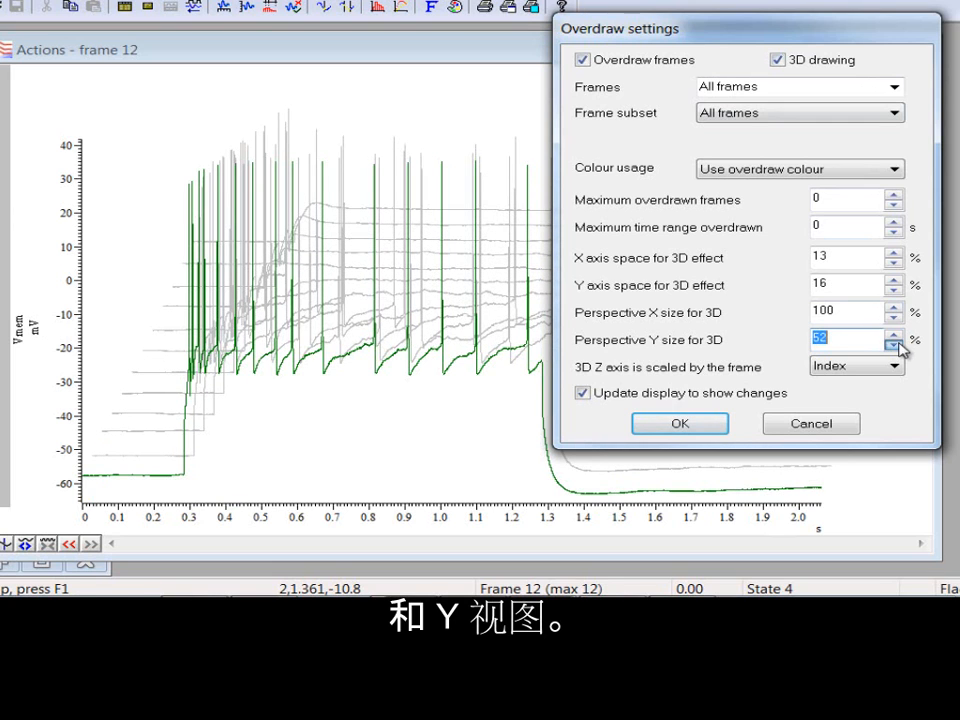
Step: Try a wider X axis space of about 21% for the 3D effect, and reduce it to 0% for a front-facing waterfall
left_click(893, 254)
left_click(893, 254)
left_click(893, 254)
left_click(893, 254)
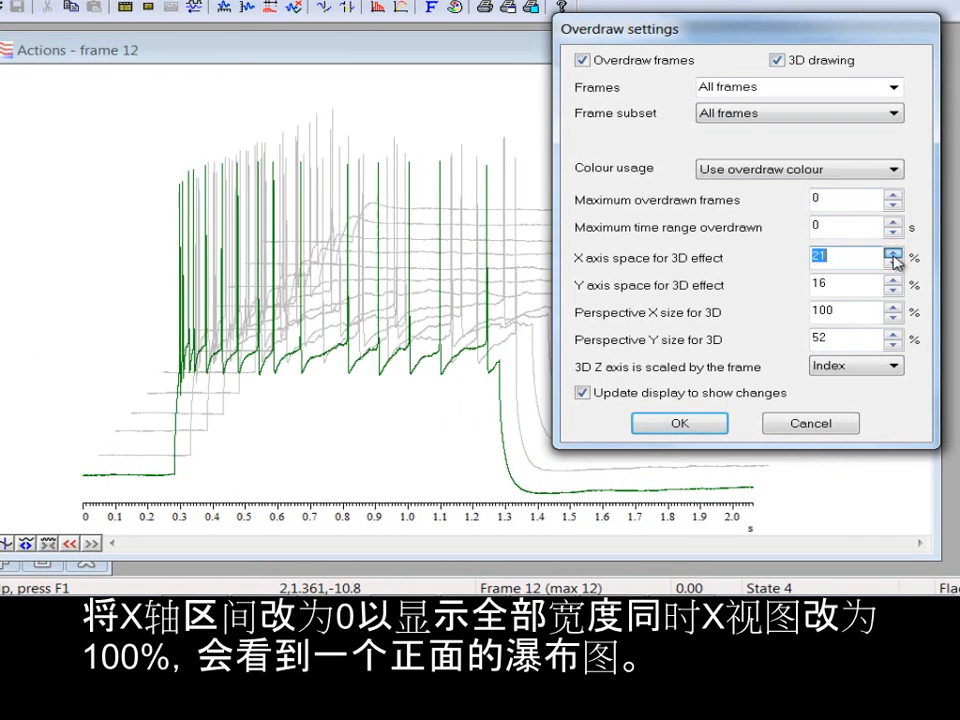
left_click(893, 254)
left_click(893, 254)
left_click(893, 254)
left_click(893, 254)
left_click(893, 263)
left_click(893, 263)
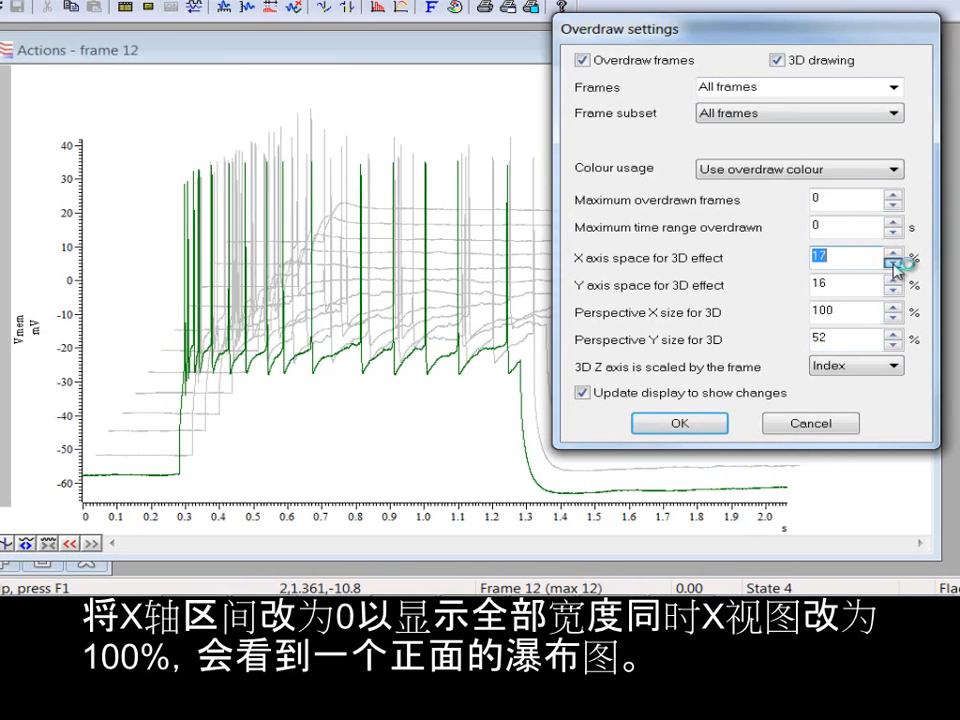
left_click(893, 263)
left_click(893, 263)
left_click(894, 264)
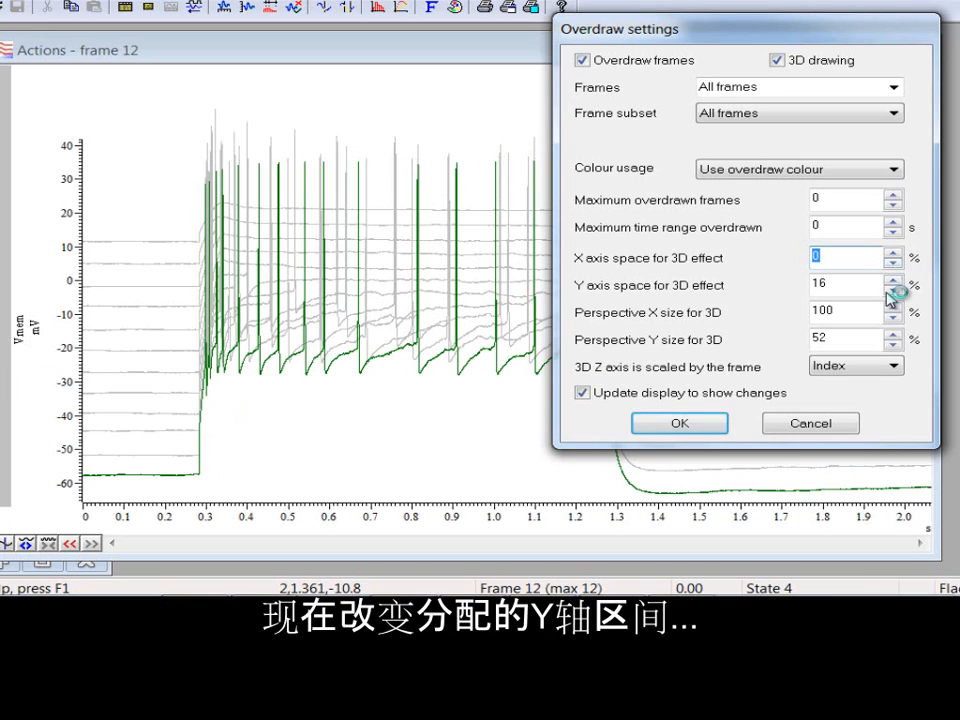
Step: Increase the Y axis space for the 3D effect to 43% and apply the overdraw settings
left_click(893, 281)
left_click(893, 281)
left_click(893, 282)
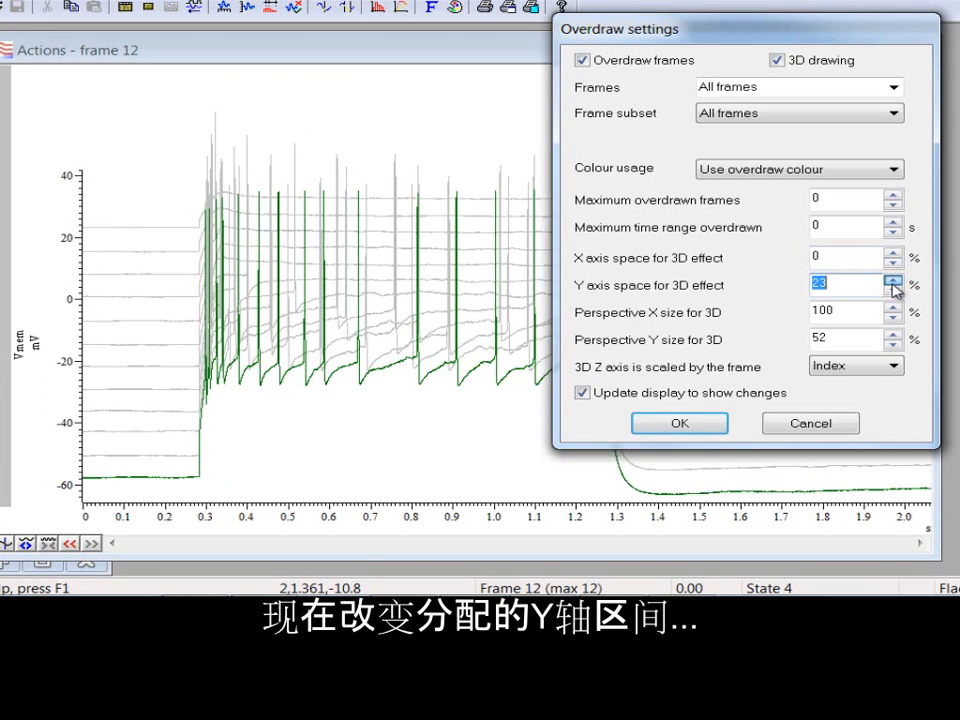
left_click(893, 282)
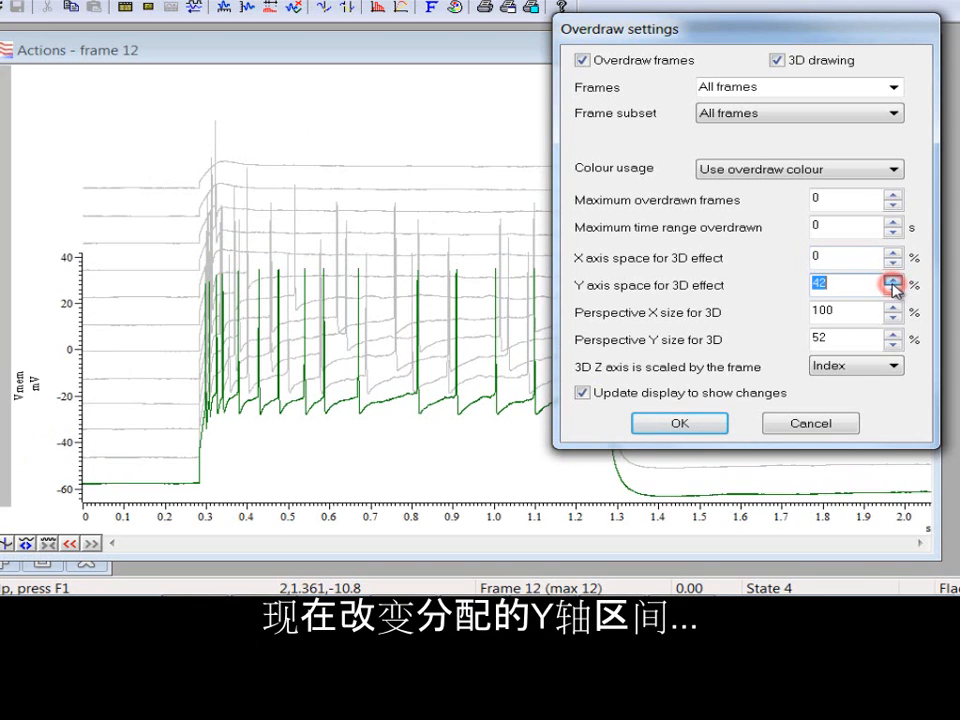
left_click(893, 282)
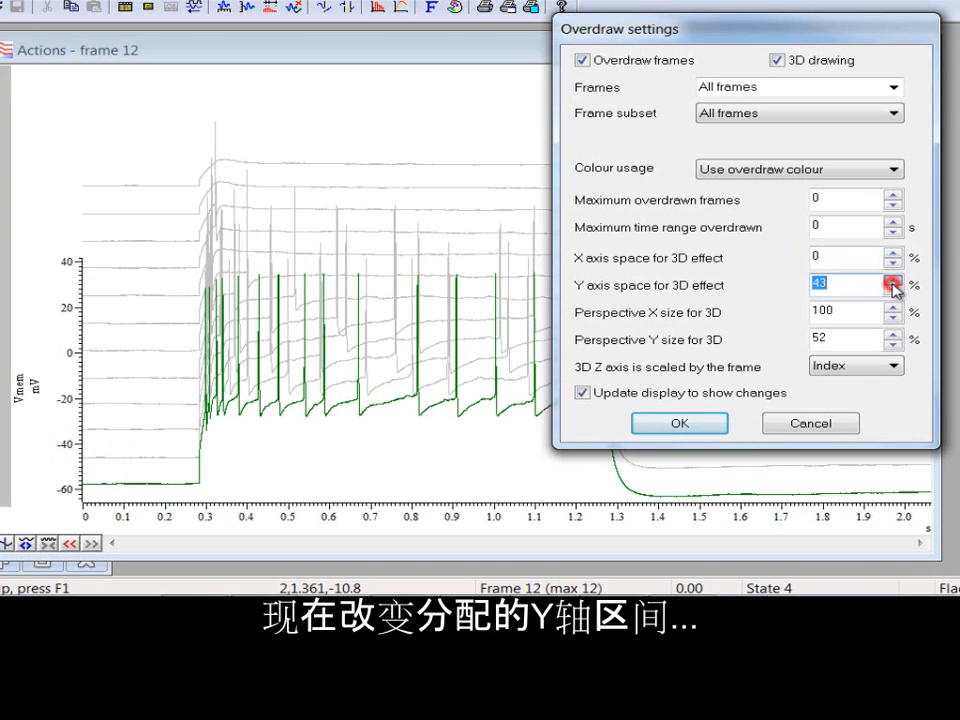
left_click(688, 422)
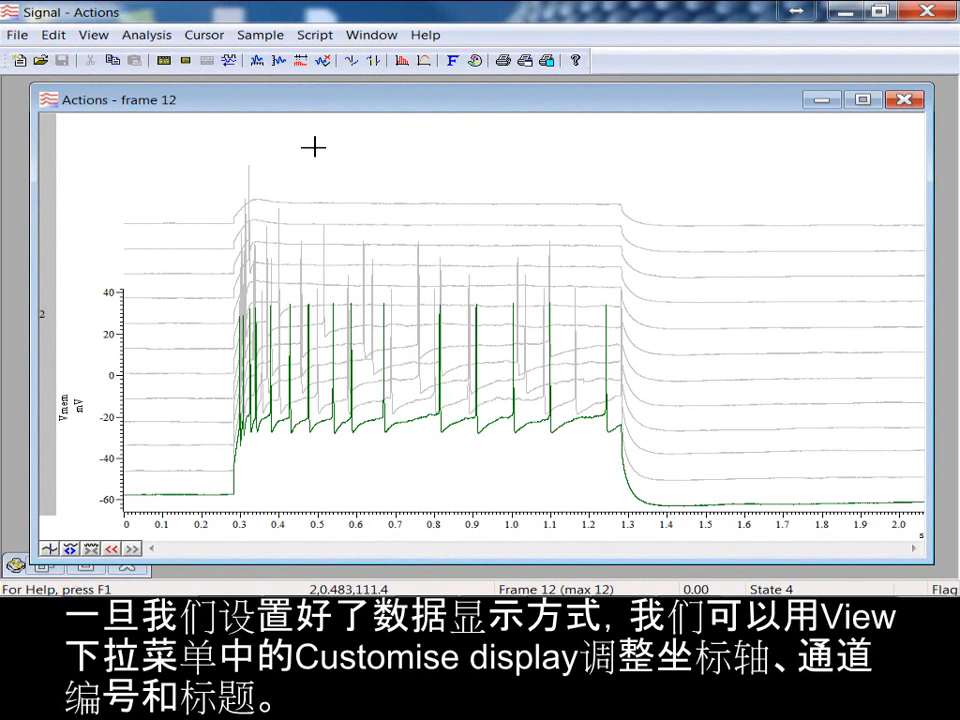
Step: Open the display customisation for the Actions file and include channel 1 Imemb
left_click(98, 37)
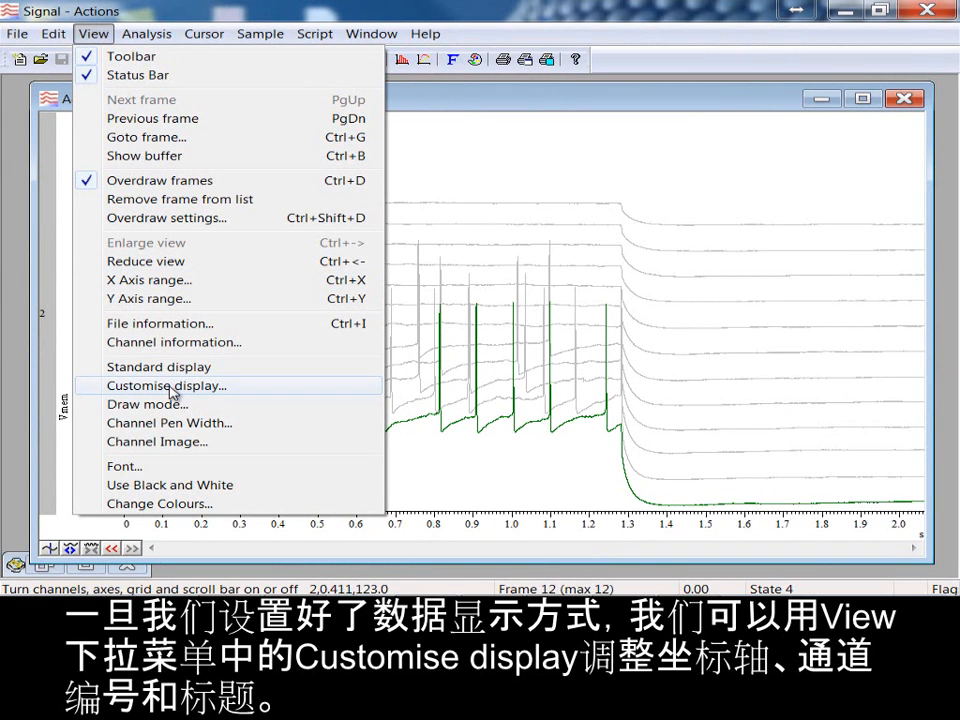
left_click(240, 388)
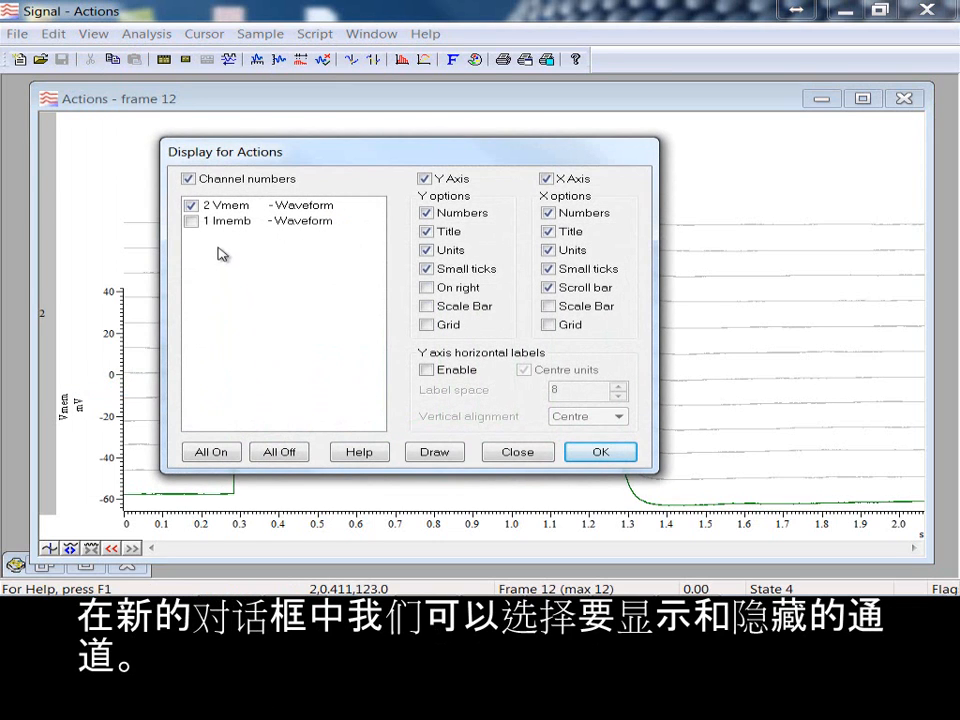
left_click(209, 224)
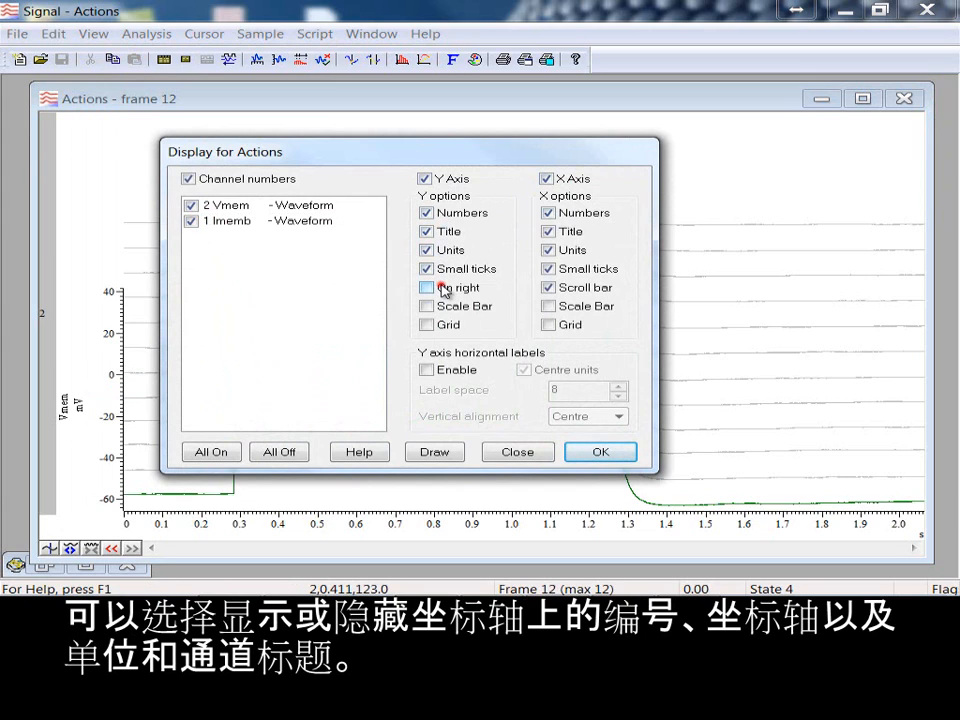
Step: Place the Y axis on the right of the data and draw both the X and Y axes as scale bars
left_click(445, 289)
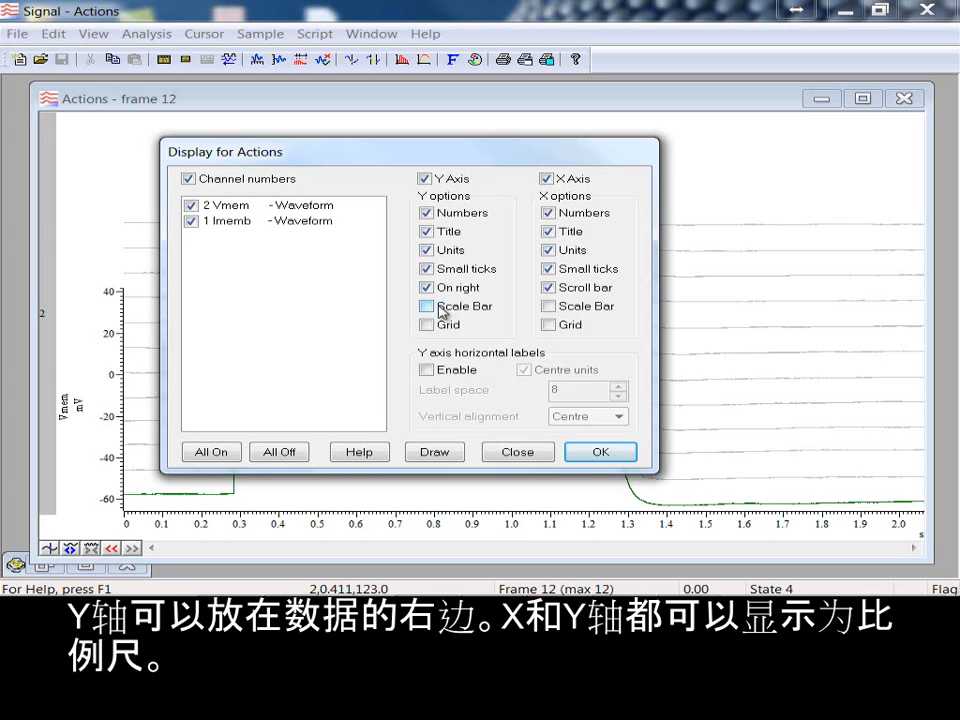
left_click(440, 309)
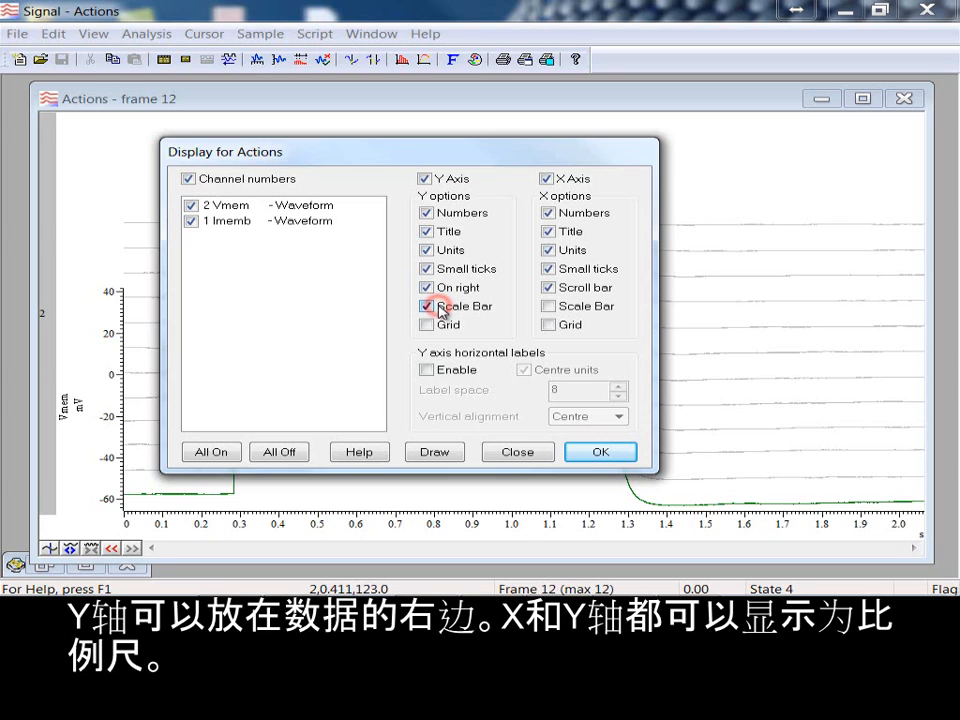
left_click(549, 307)
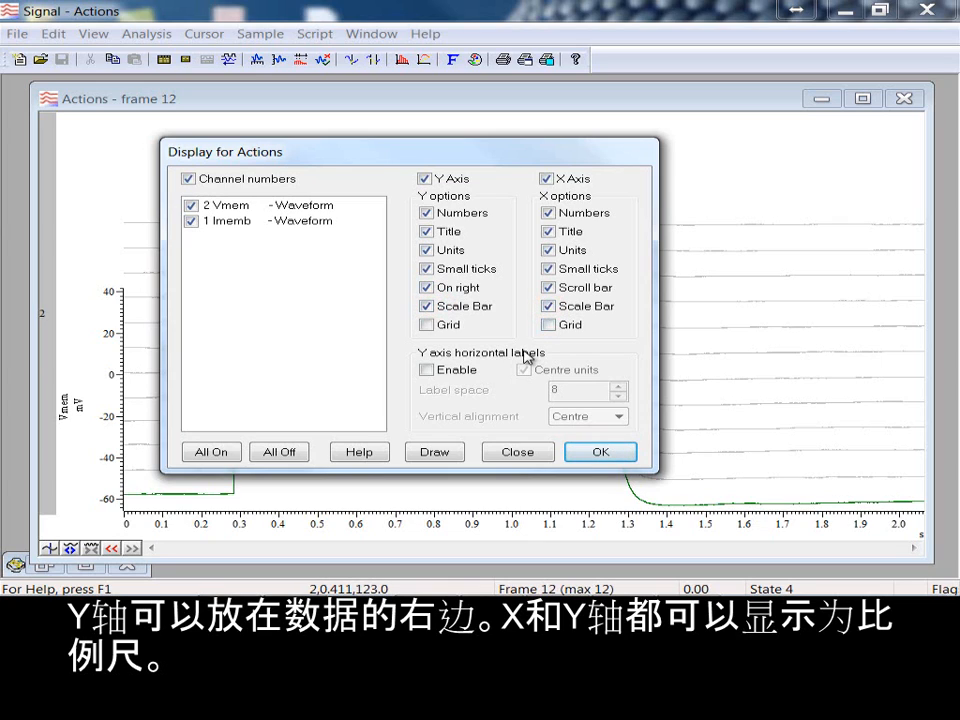
left_click(447, 454)
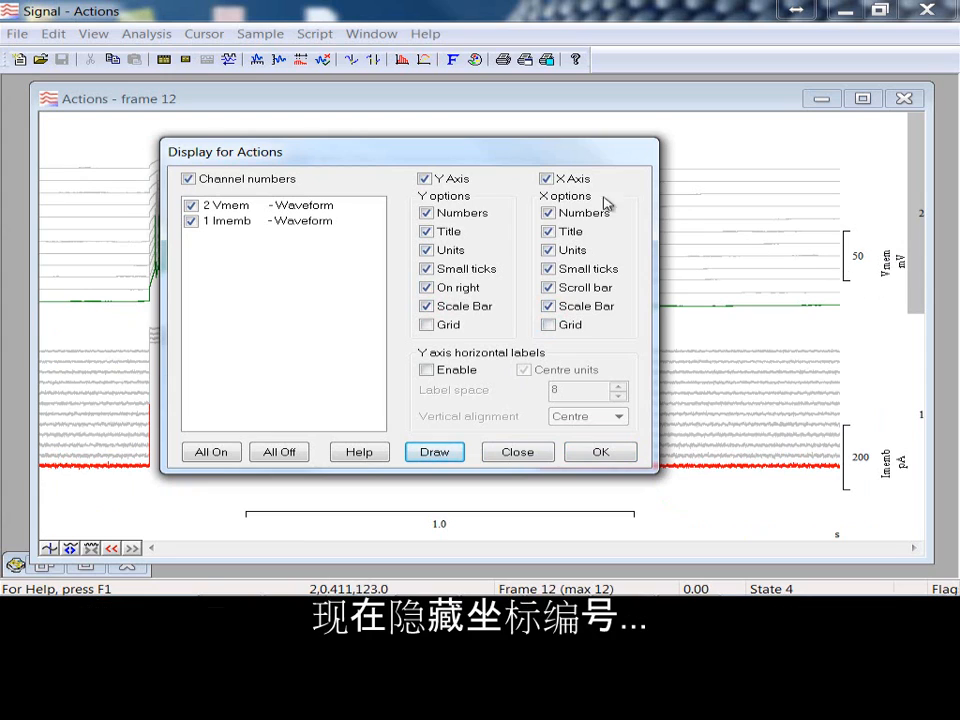
Step: Try hiding the numbers on both the X and Y axes, redraw the view, and restore them
left_click(462, 213)
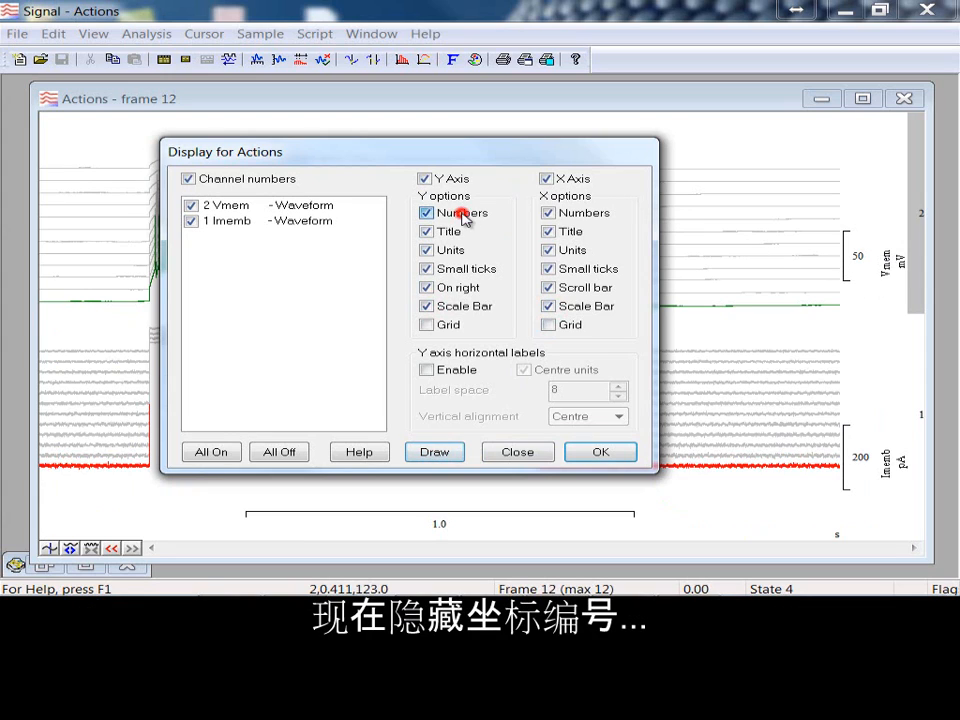
left_click(548, 213)
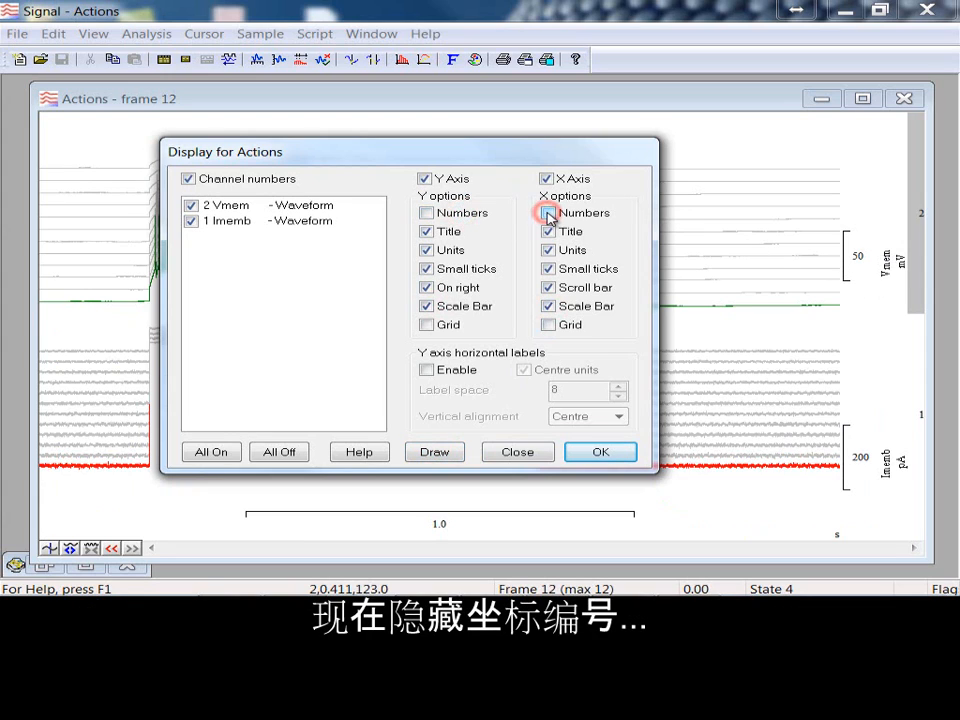
left_click(447, 455)
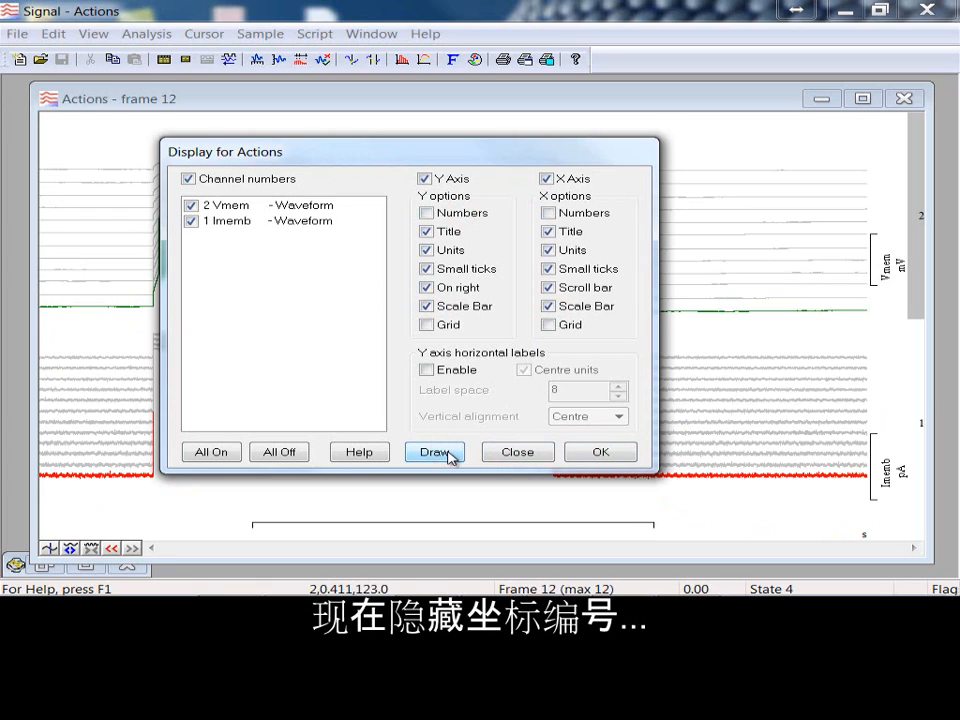
left_click(438, 213)
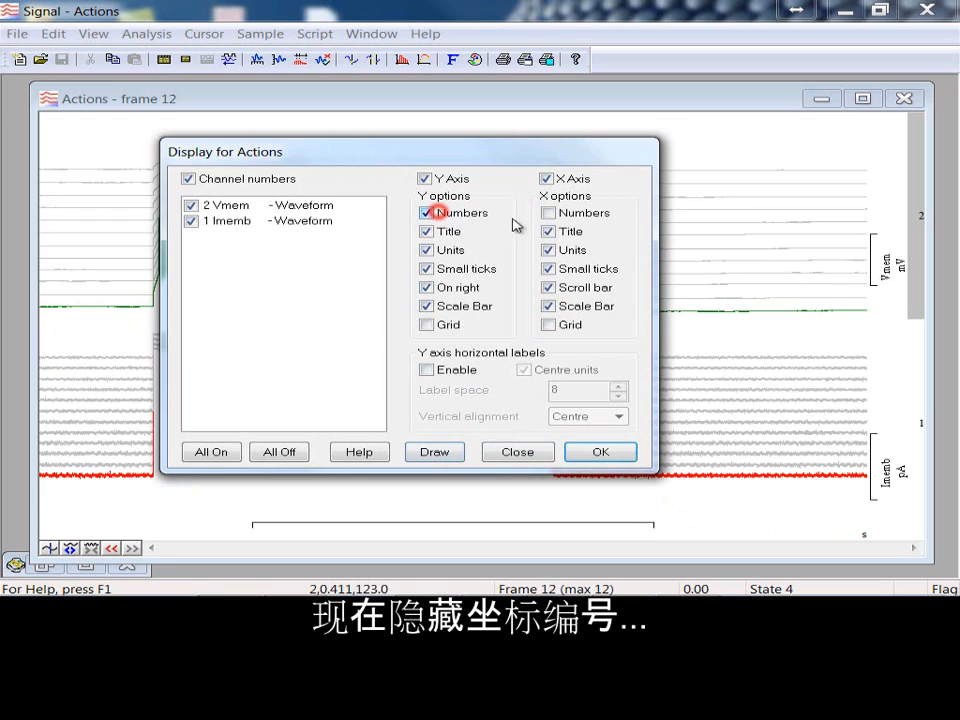
left_click(546, 213)
left_click(456, 456)
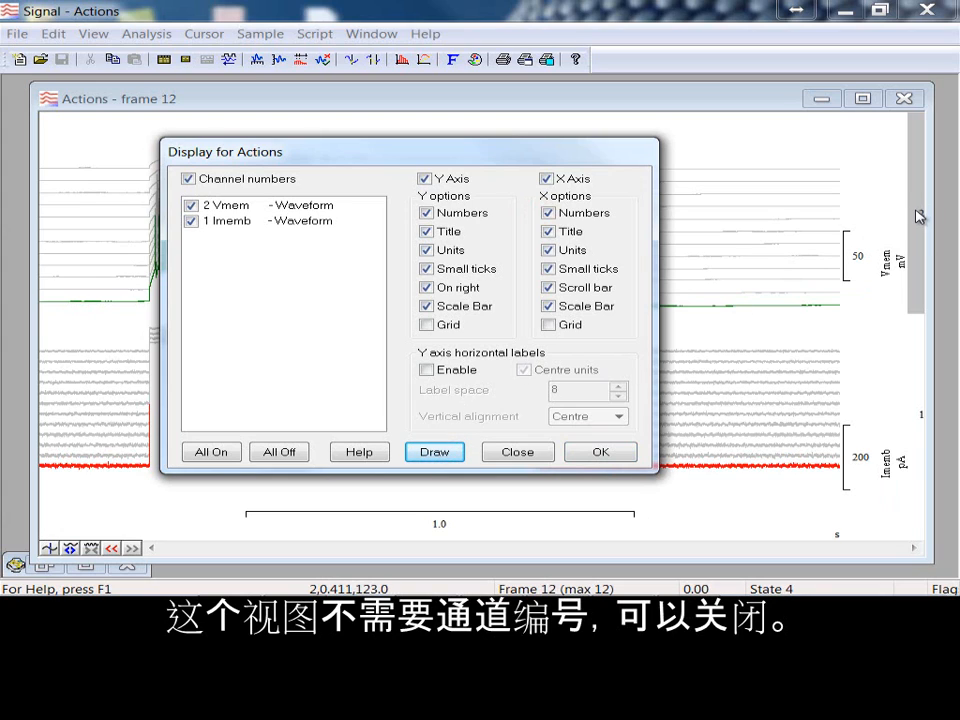
Step: Hide the channel numbers and enable horizontal Y axis labels with Bottom vertical alignment
left_click(186, 181)
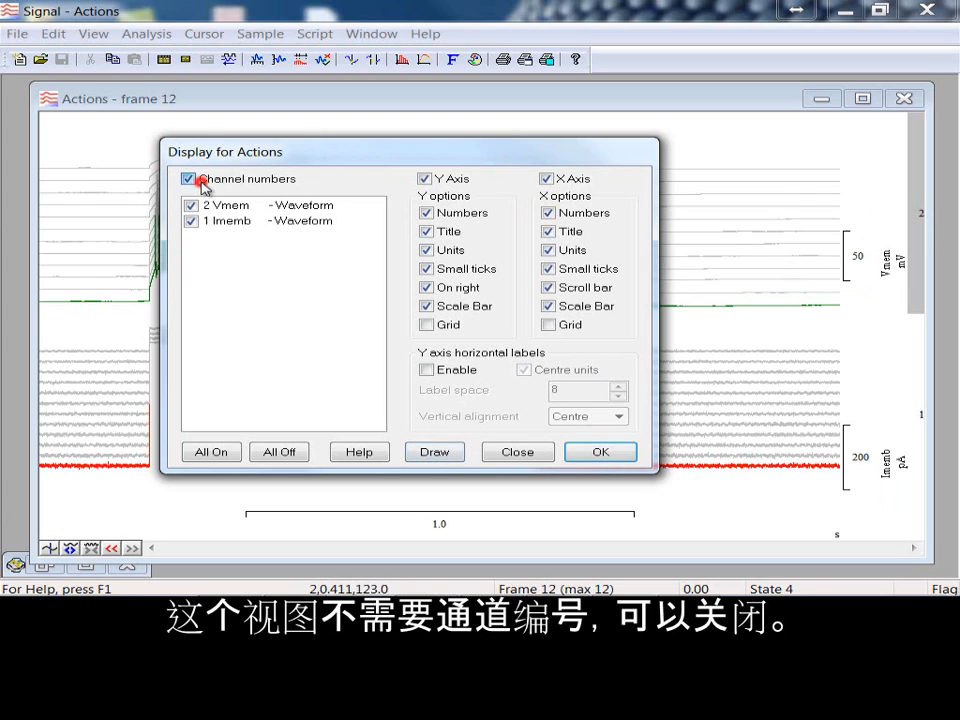
left_click(424, 455)
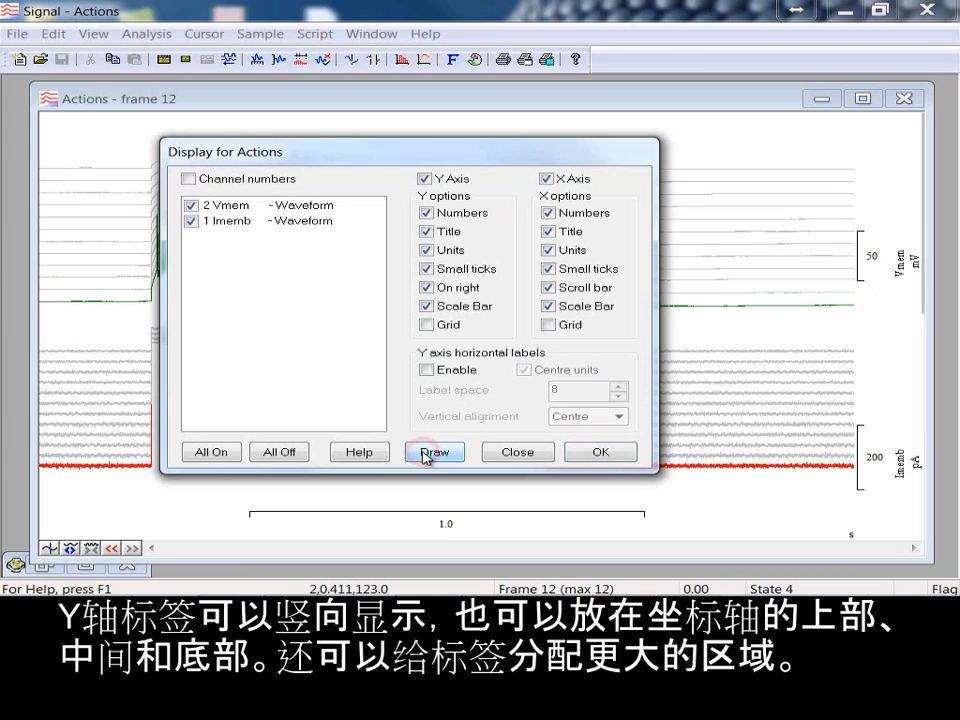
left_click(428, 370)
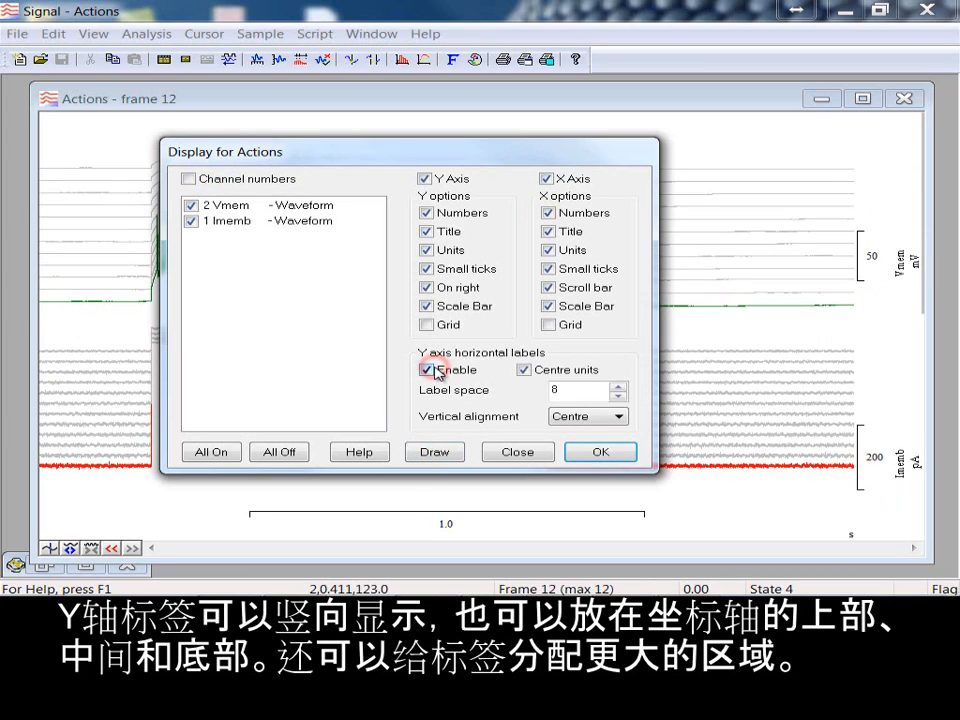
left_click(595, 424)
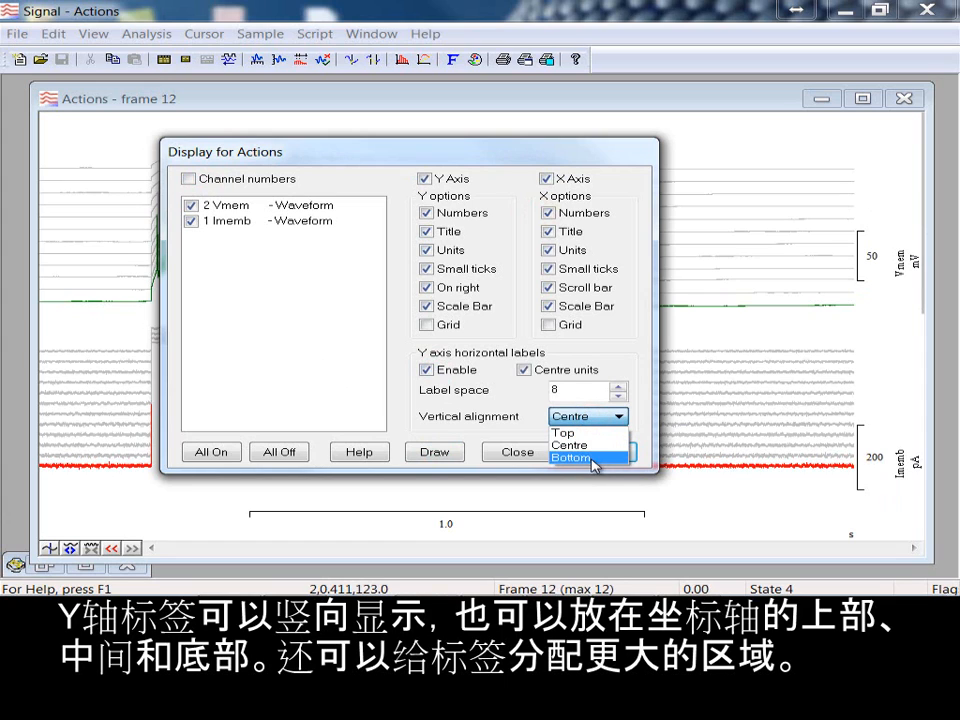
left_click(592, 458)
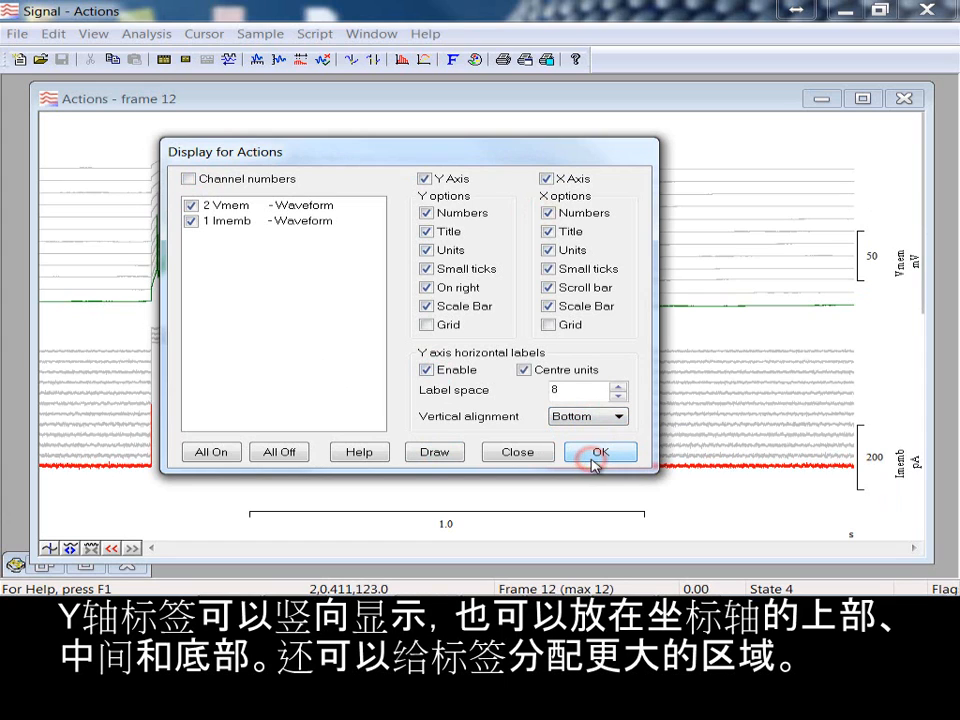
left_click(447, 453)
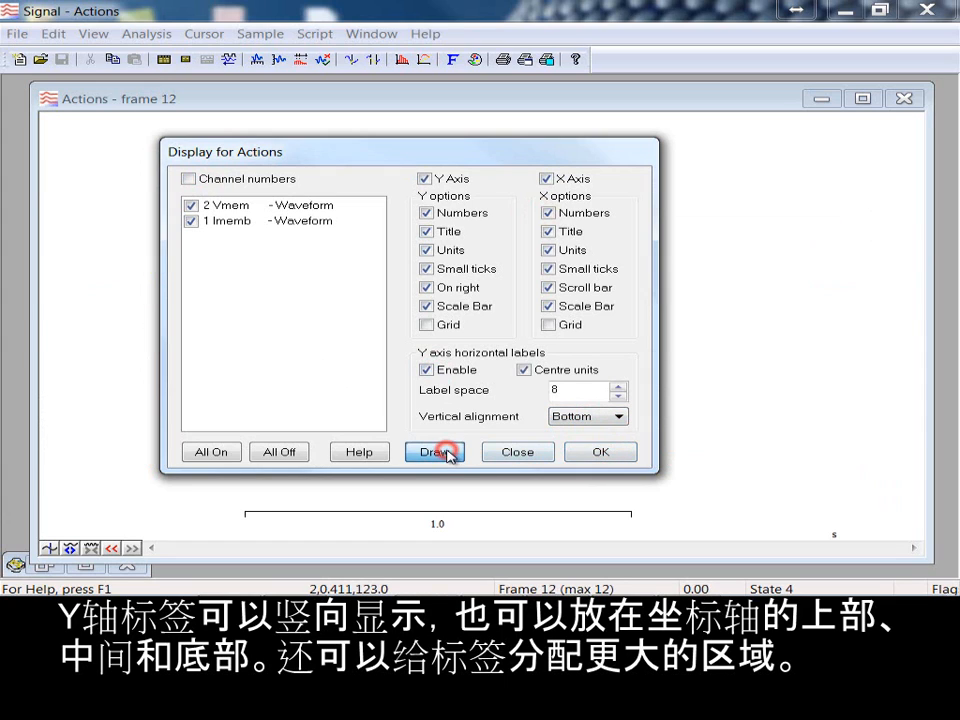
Step: Turn on the grid for both the X and Y axes, redraw the view, and close the display settings
left_click(428, 326)
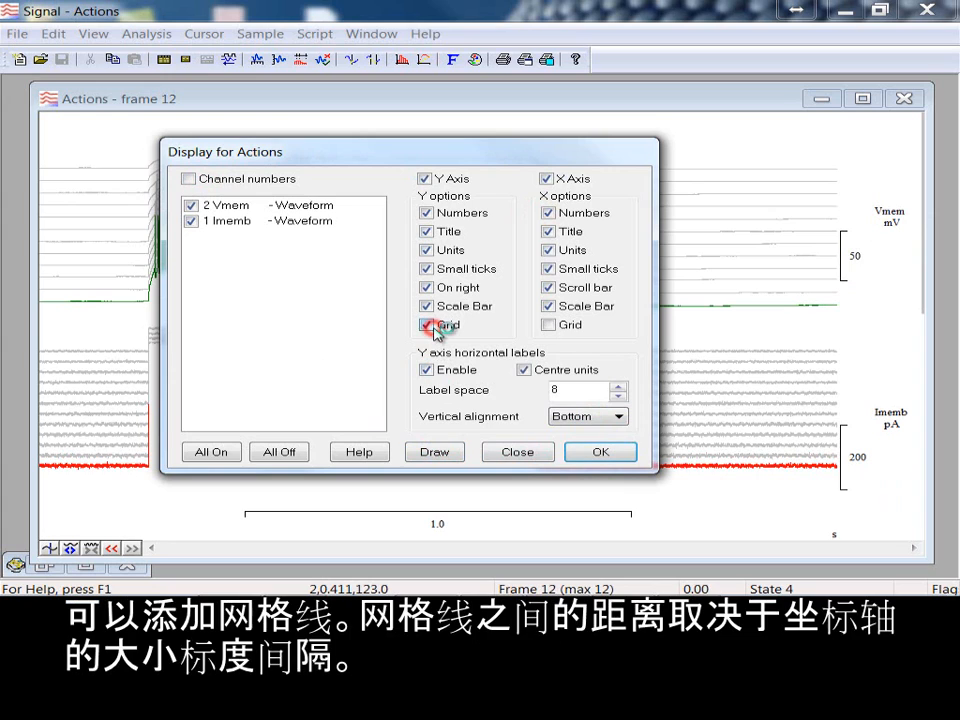
left_click(549, 325)
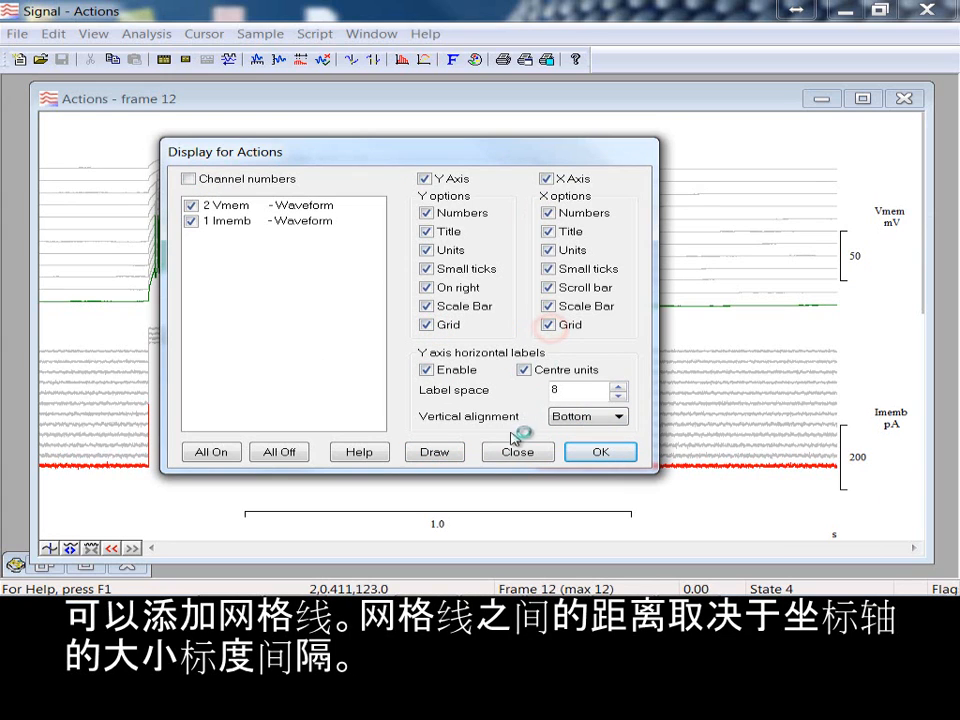
left_click(440, 455)
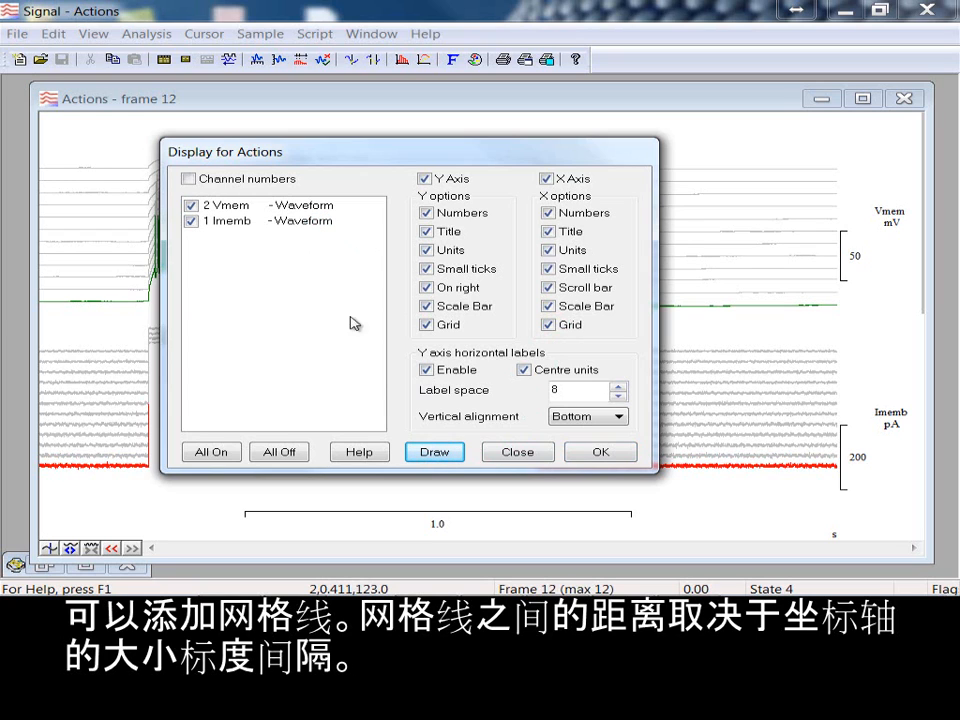
left_click(515, 452)
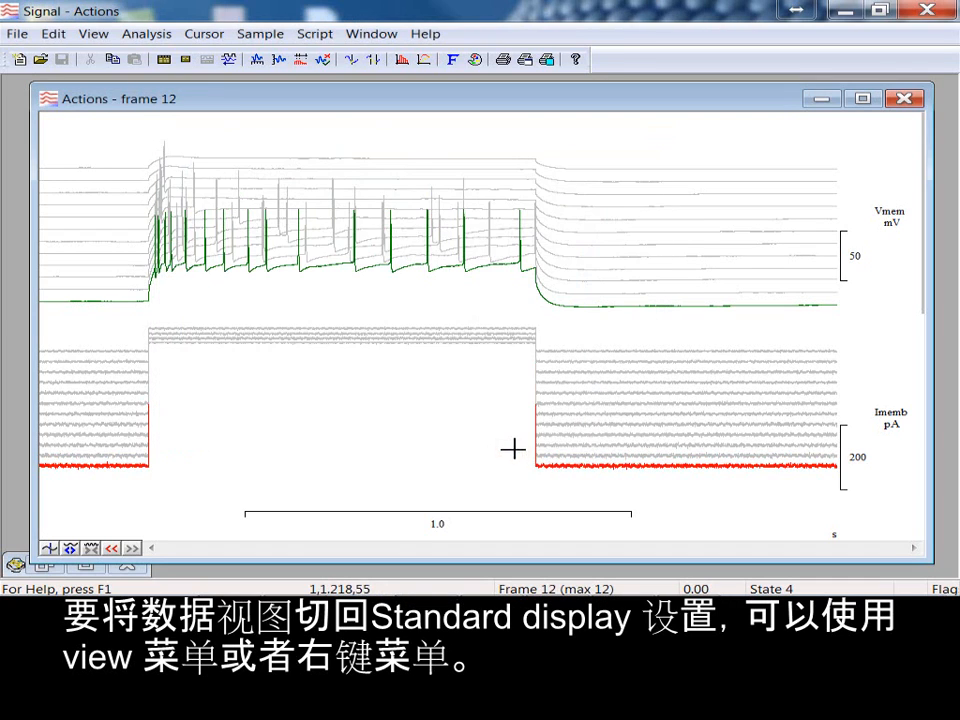
Step: Return the Actions data view to the standard display
right_click(448, 270)
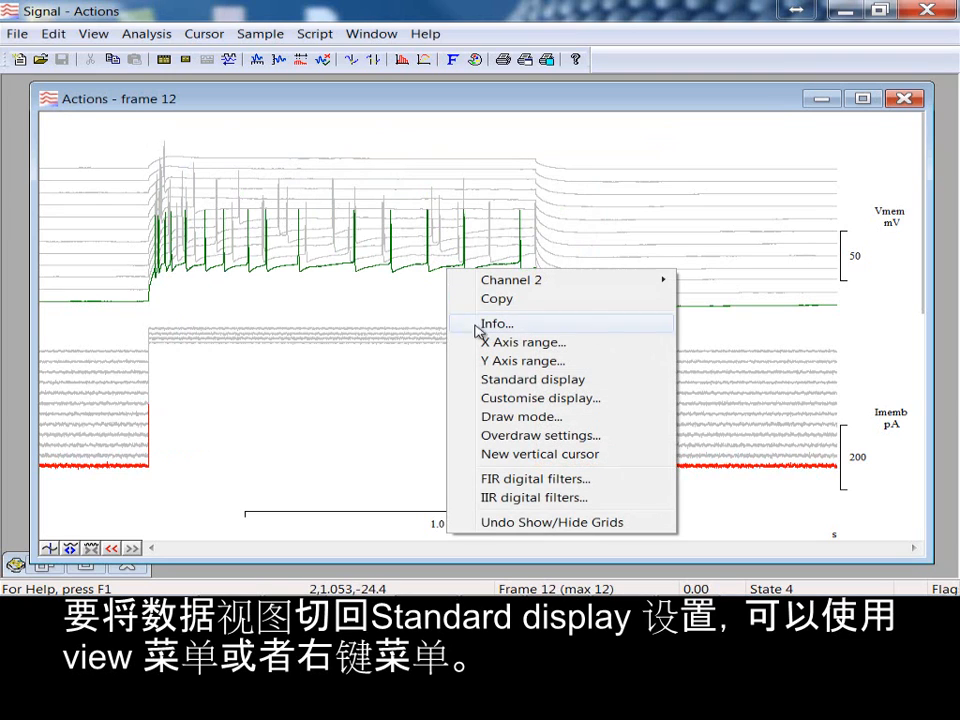
left_click(633, 386)
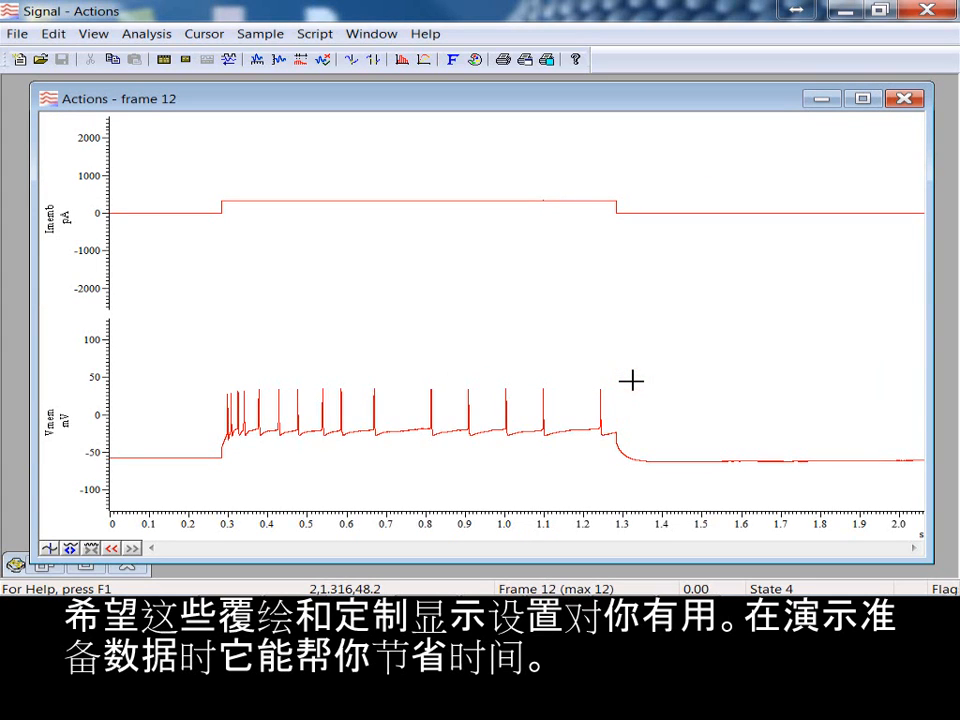